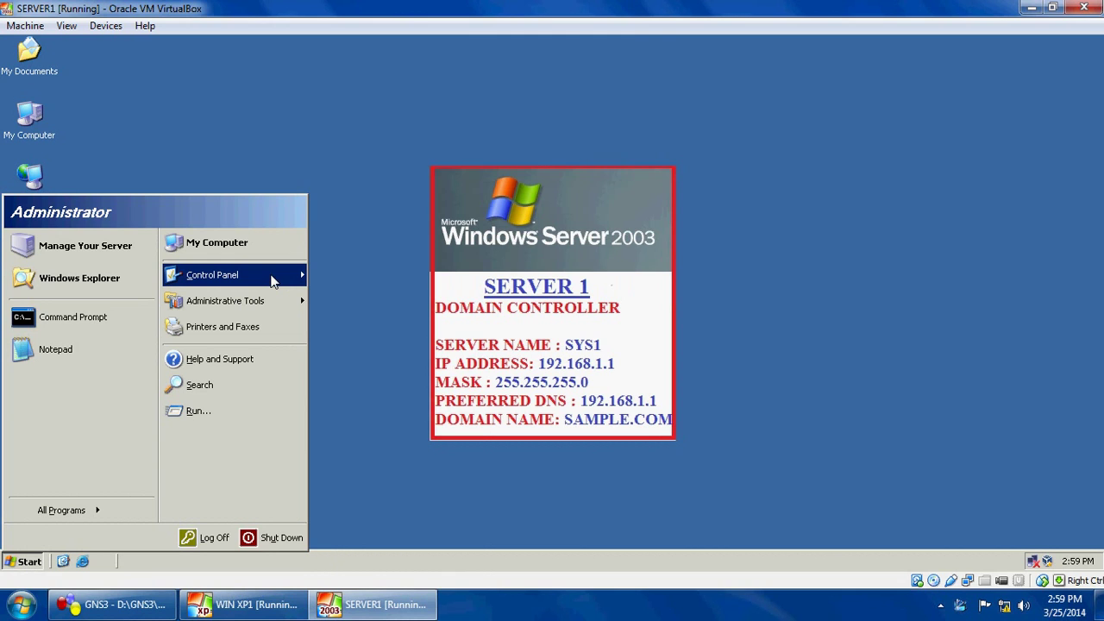
# Install the Application Server Windows component, with Internet Information Services (IIS) among its subcomponents.
pyautogui.moveTo(274, 280)
pyautogui.click(371, 204)
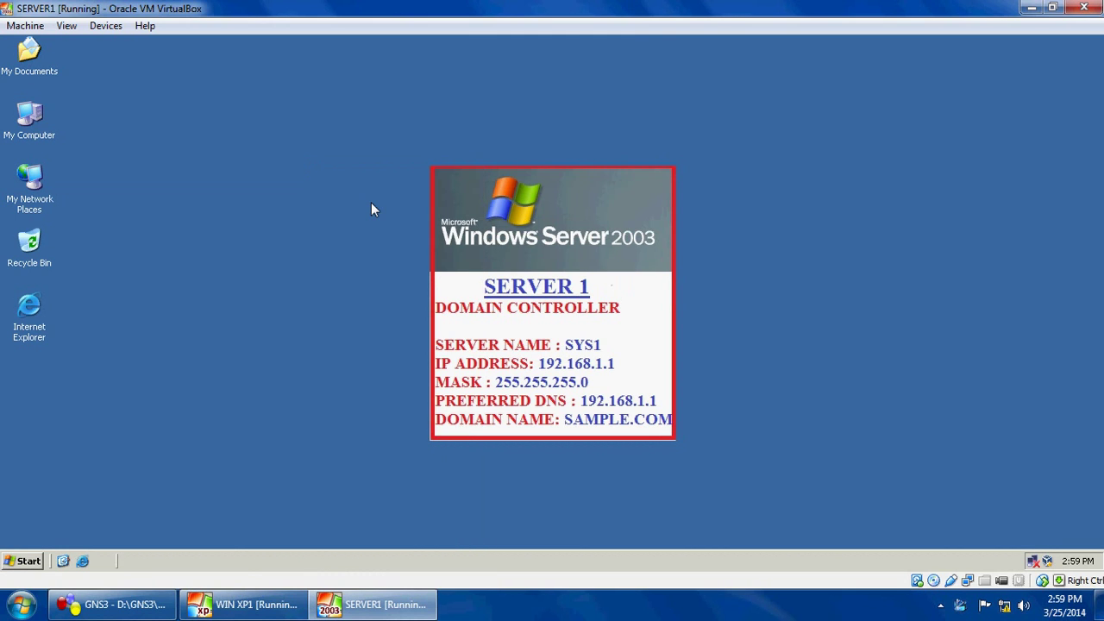
pyautogui.click(296, 257)
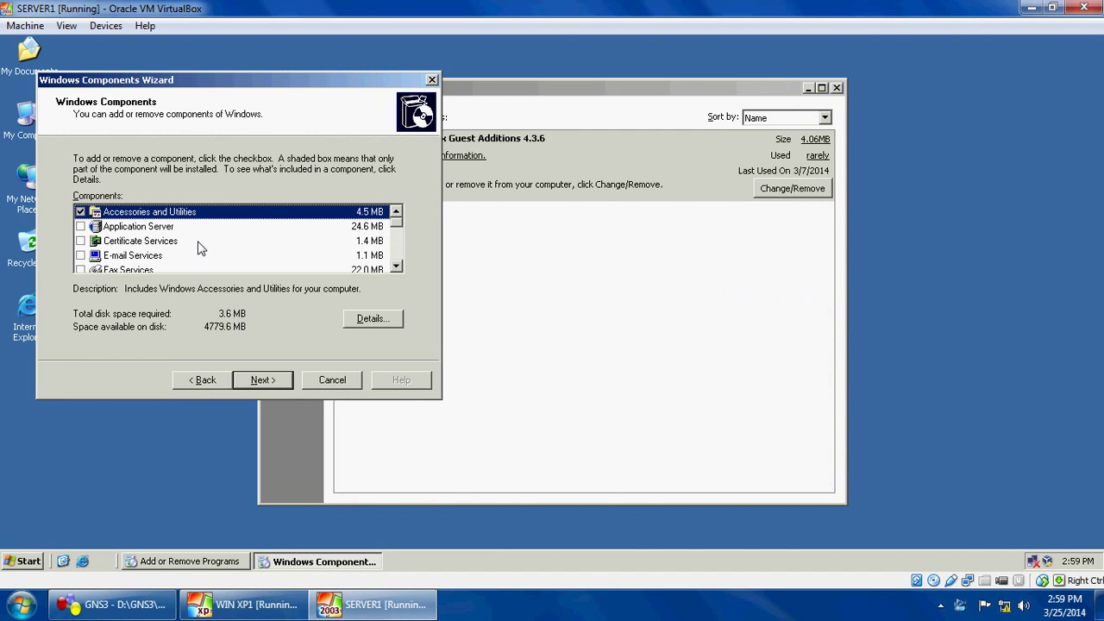
pyautogui.click(81, 226)
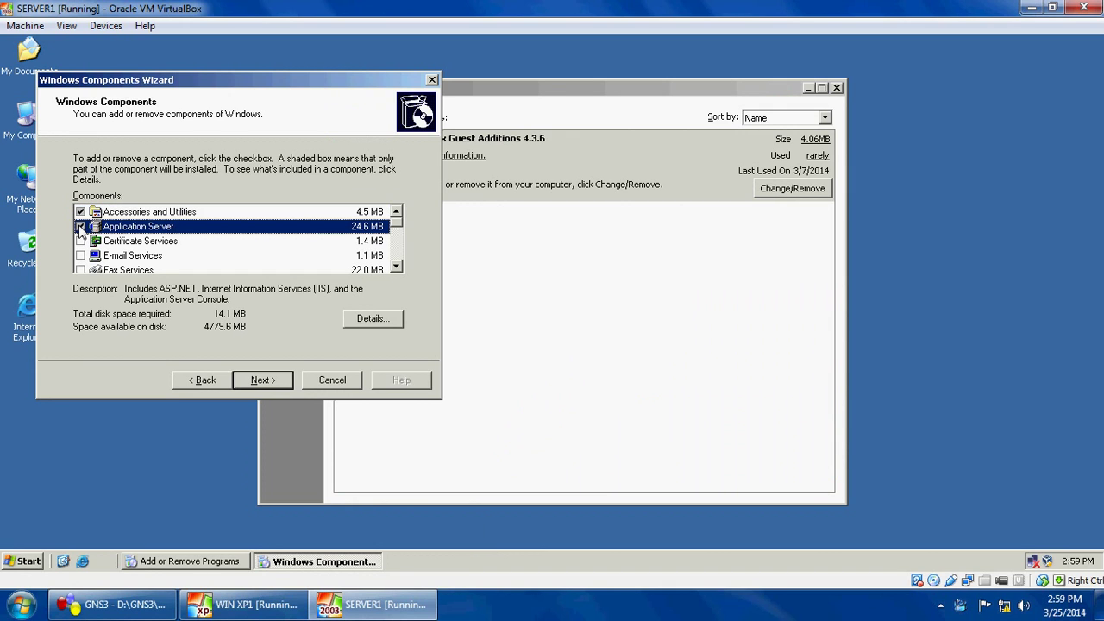
pyautogui.click(386, 319)
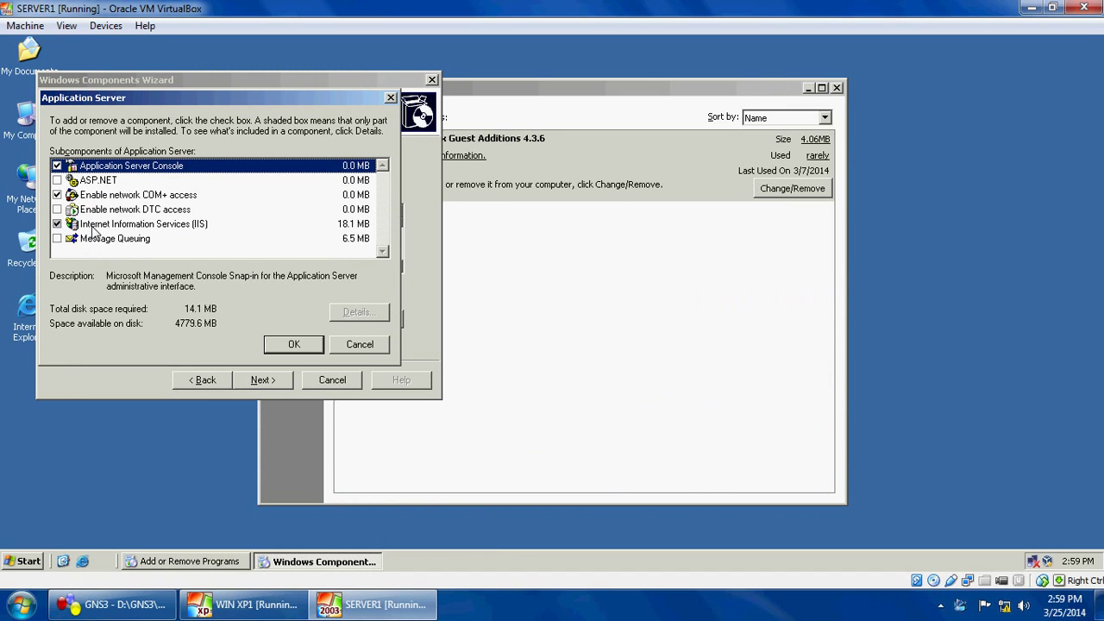
pyautogui.click(93, 226)
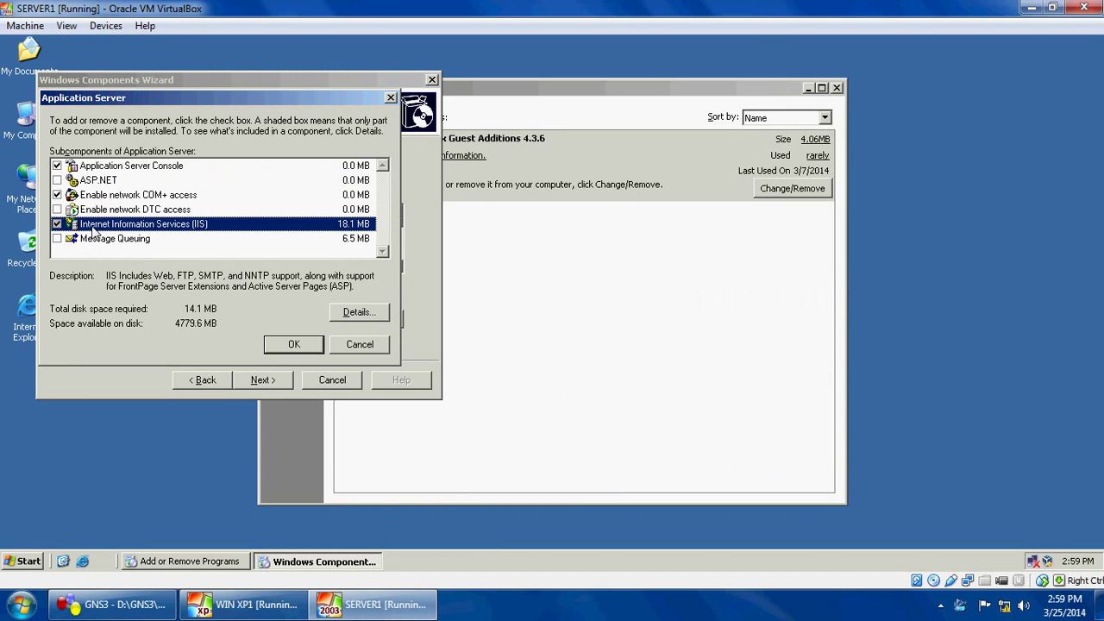
pyautogui.click(287, 344)
pyautogui.click(269, 388)
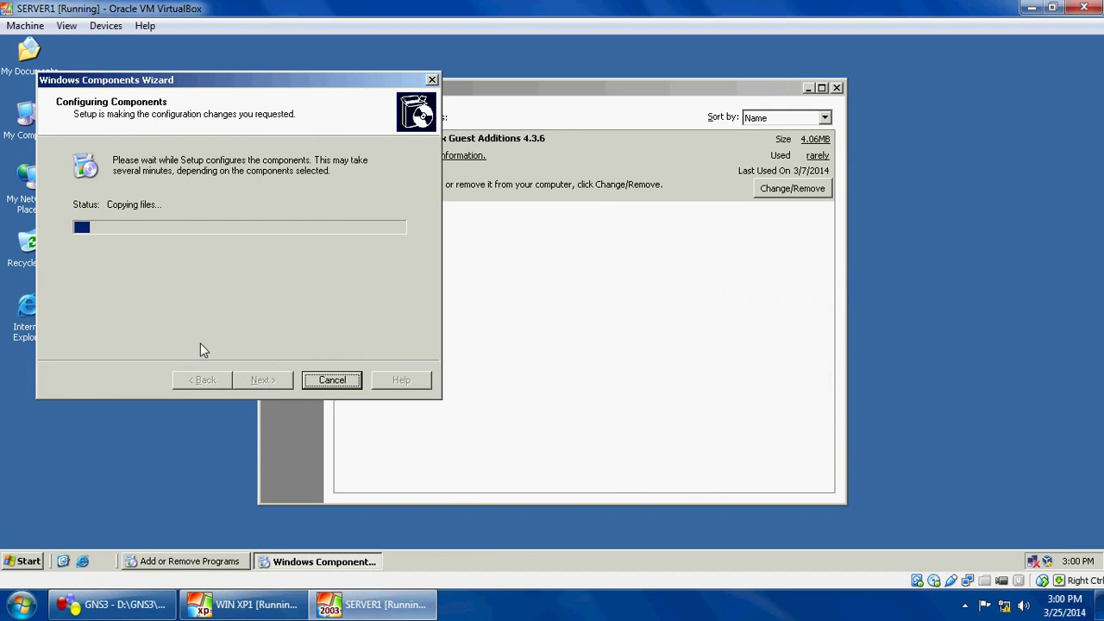
# Close Add or Remove Programs and finish the Windows Components Wizard once setup completes.
pyautogui.moveTo(264, 78); pyautogui.dragTo(480, 141)
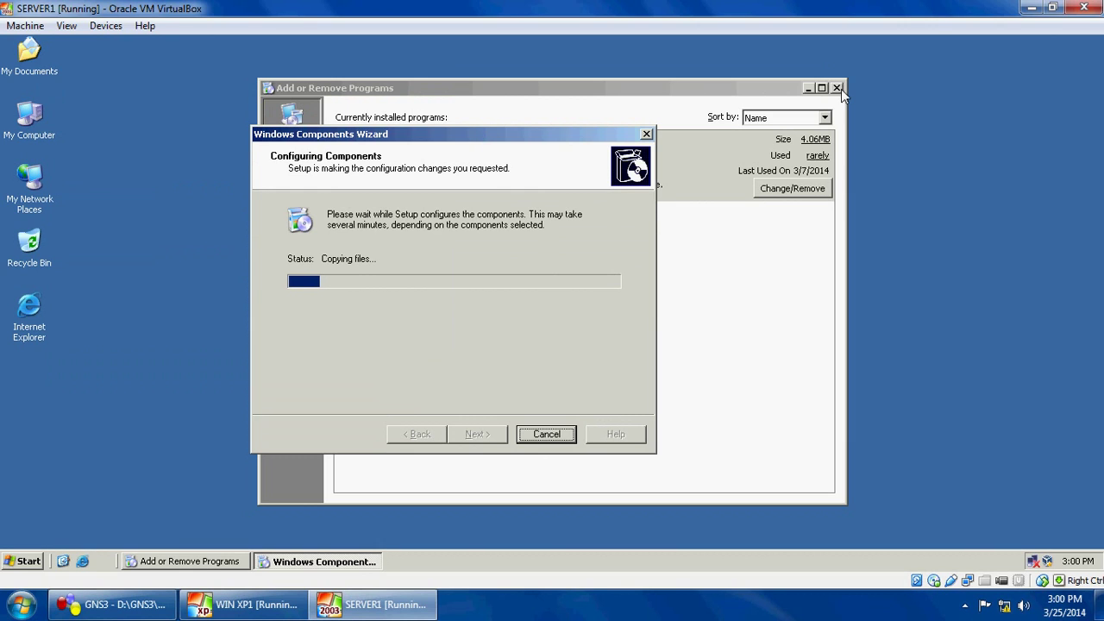
pyautogui.click(835, 88)
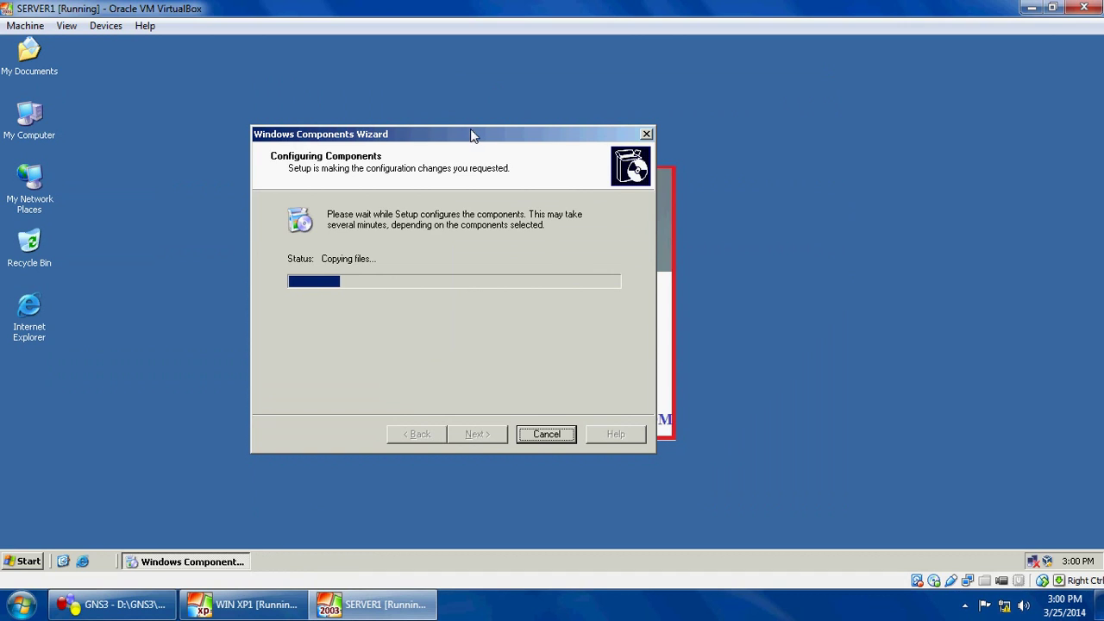
pyautogui.moveTo(472, 135); pyautogui.dragTo(583, 141)
pyautogui.click(489, 92)
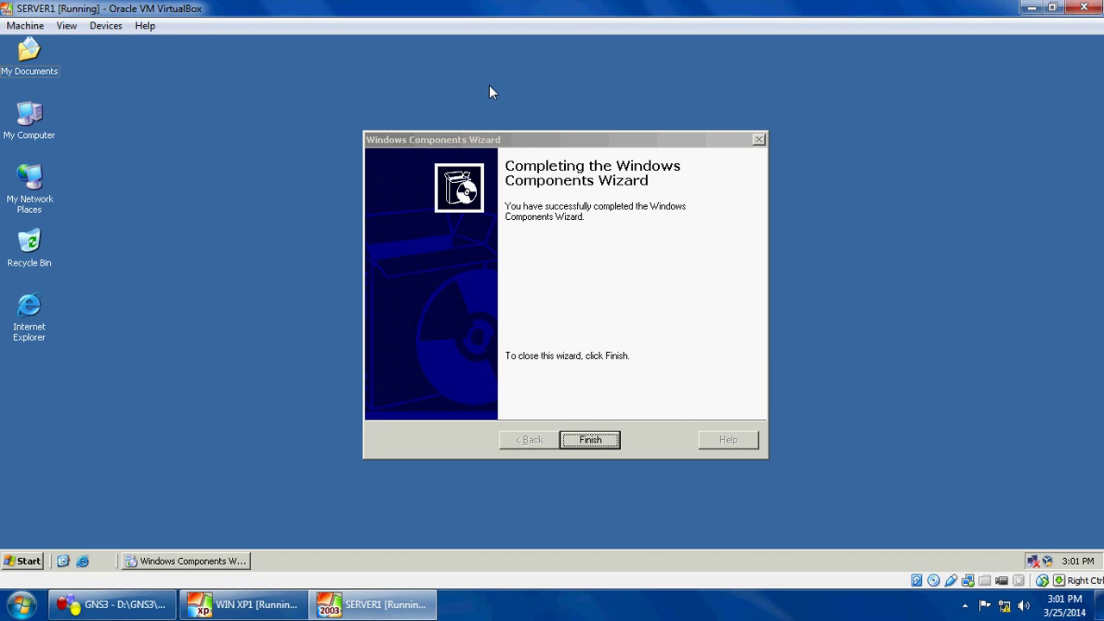
pyautogui.click(590, 440)
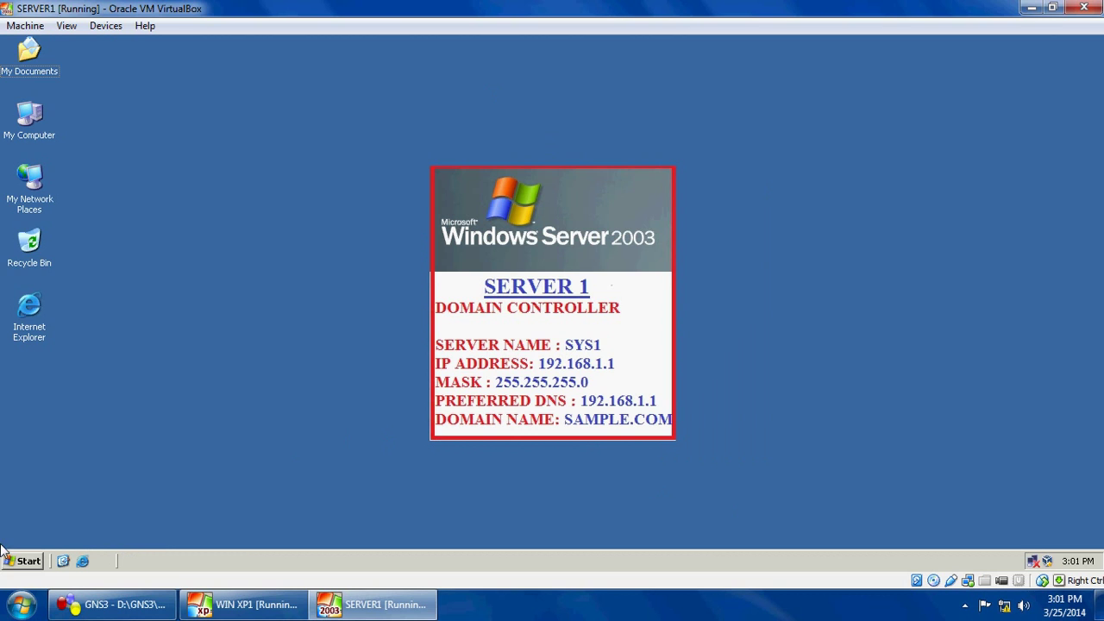
# Open Internet Information Services (IIS) Manager from the server's administrative tools.
pyautogui.click(33, 566)
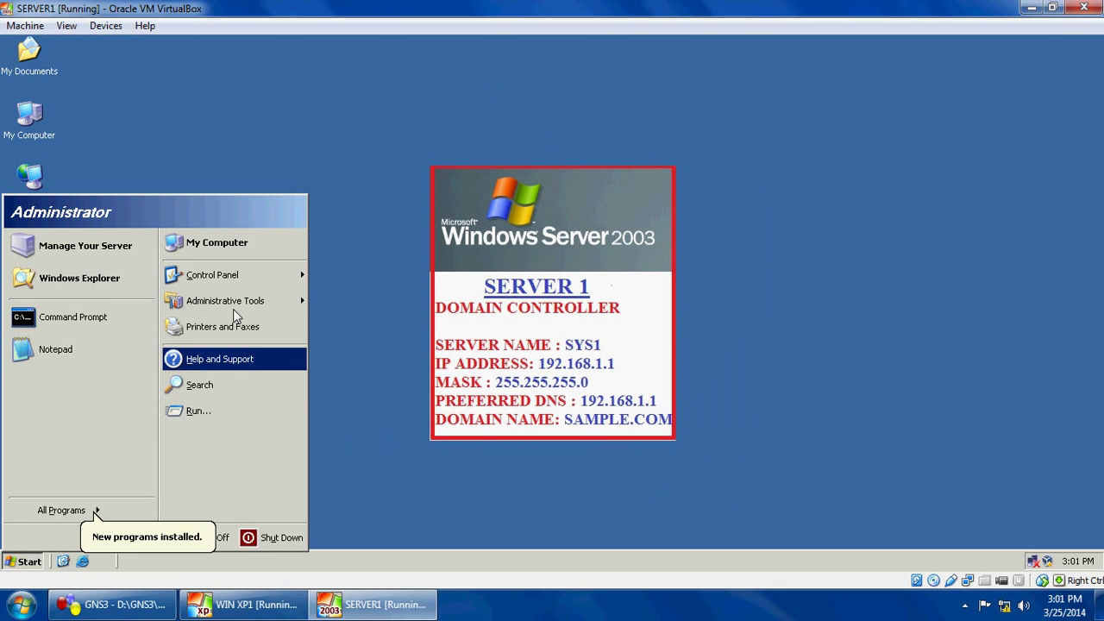
pyautogui.moveTo(240, 307)
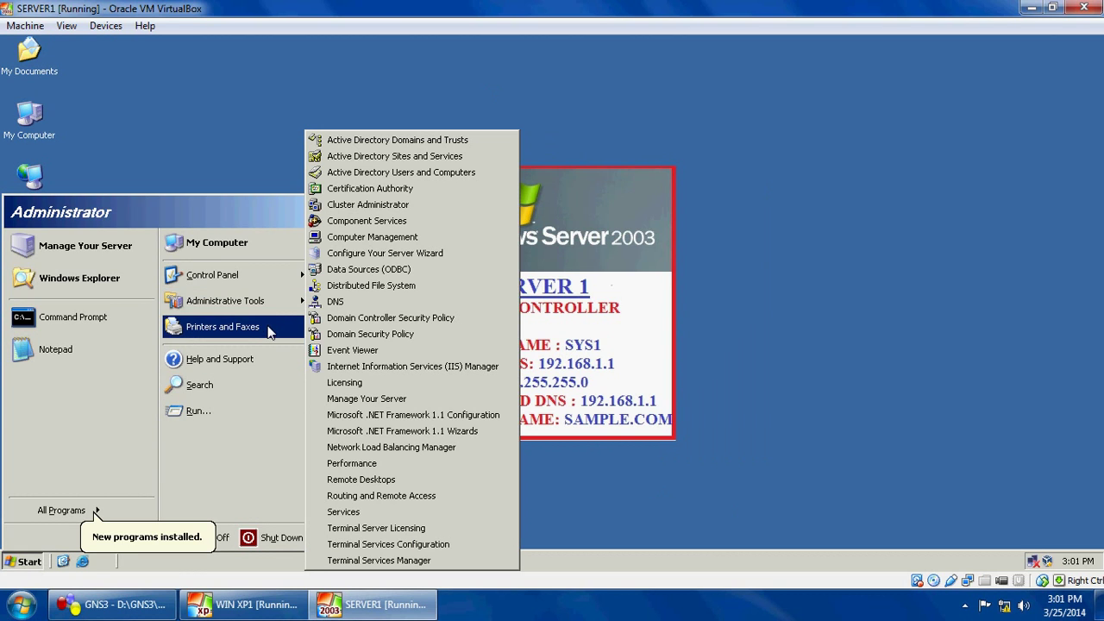
pyautogui.click(356, 369)
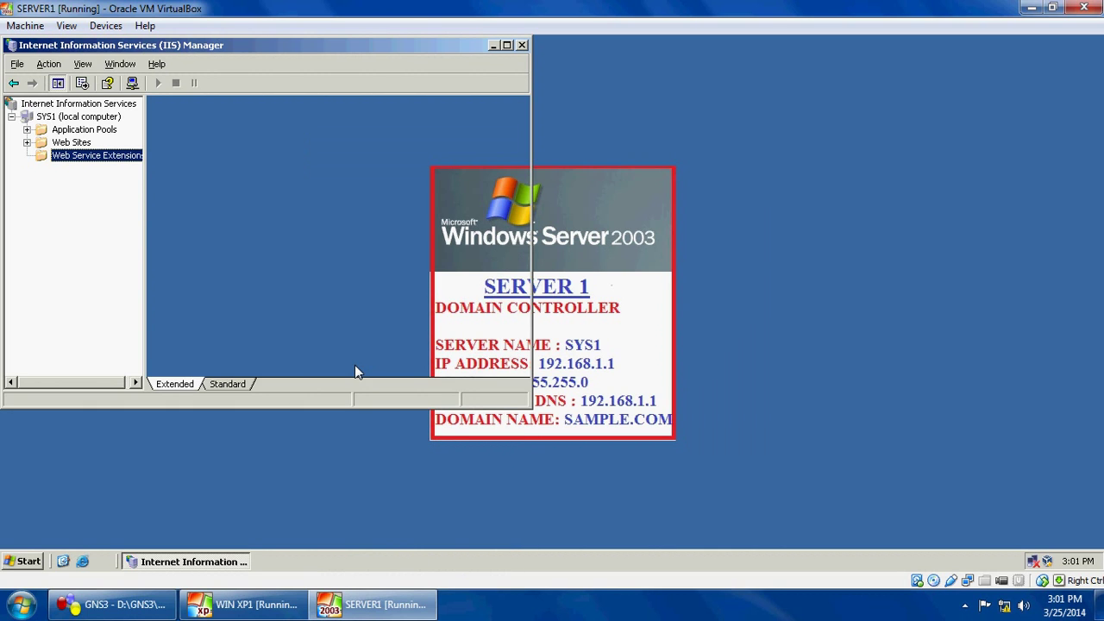
# Start creating a new web site under Web Sites with the description gvda.
pyautogui.click(39, 147)
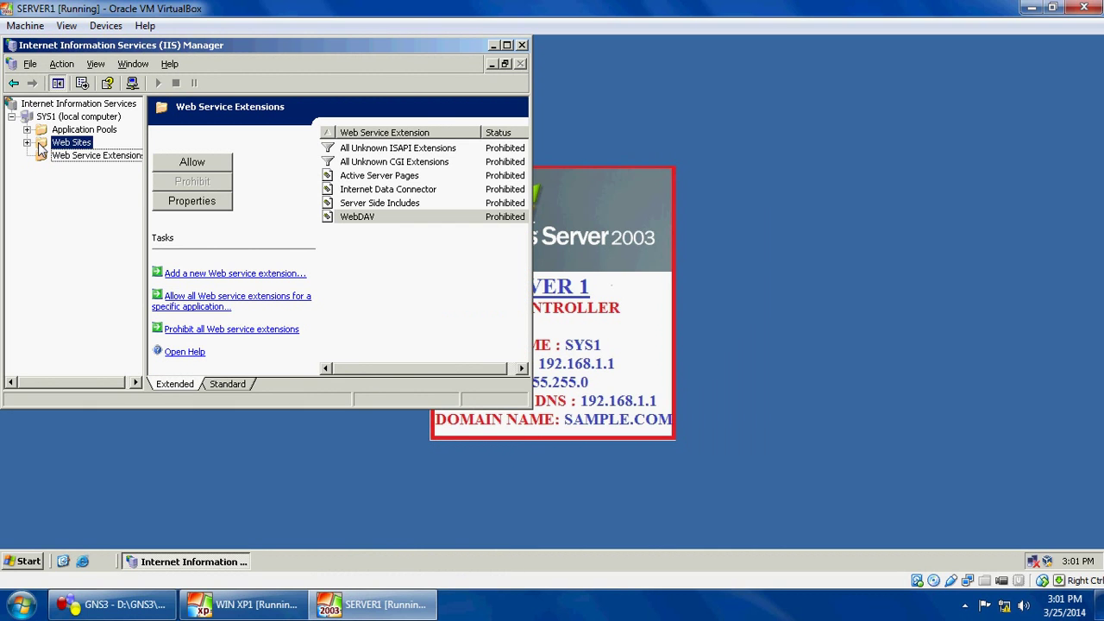
pyautogui.rightClick(39, 147)
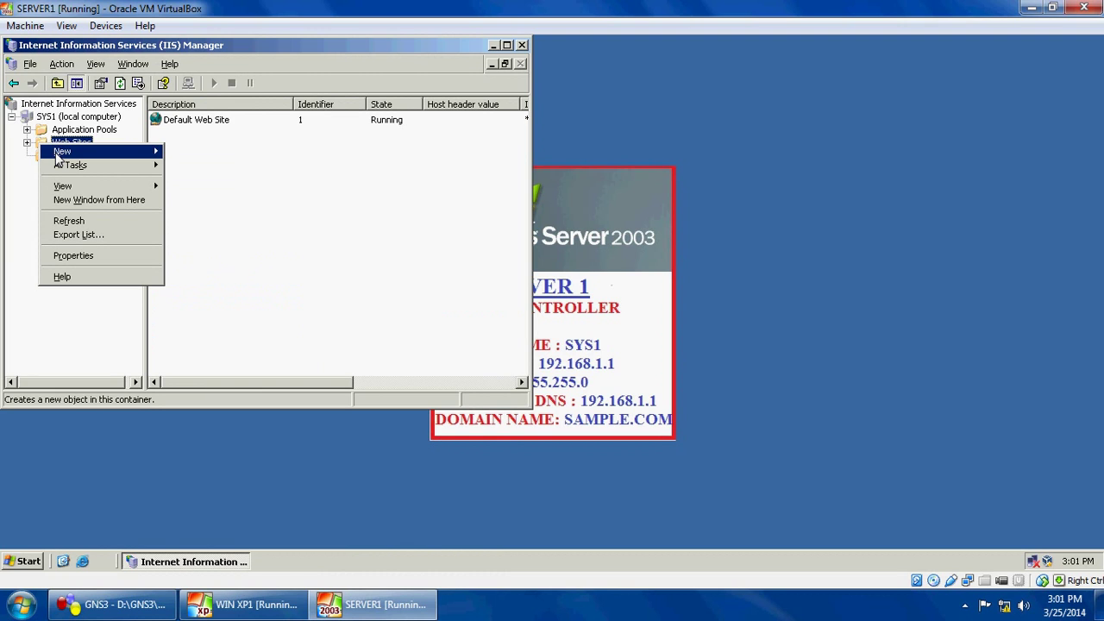
pyautogui.moveTo(86, 152)
pyautogui.click(241, 155)
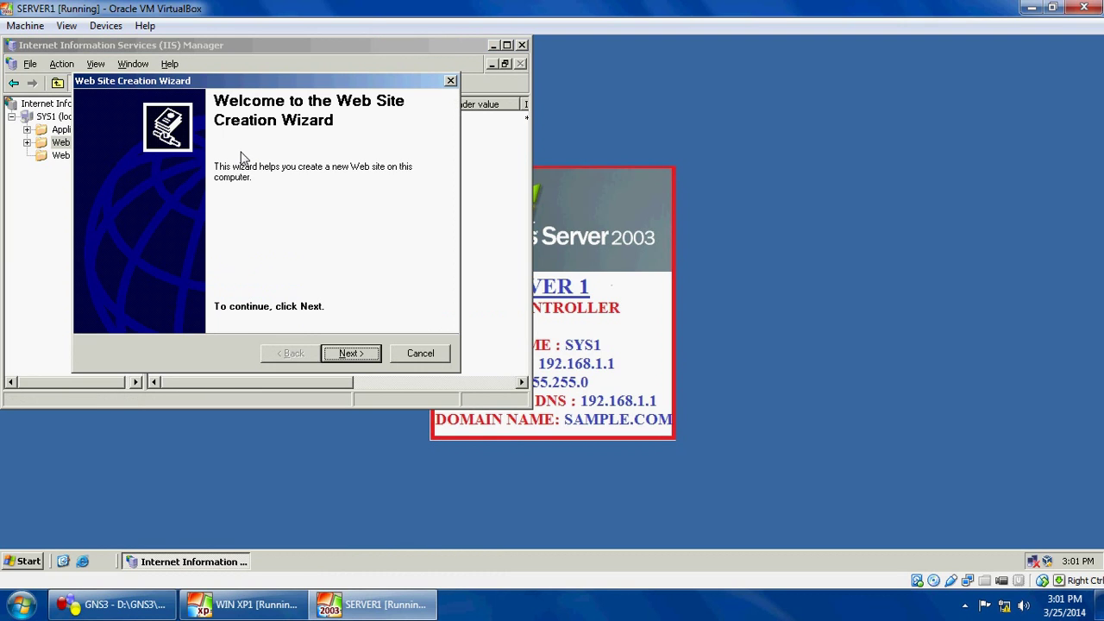
pyautogui.click(346, 353)
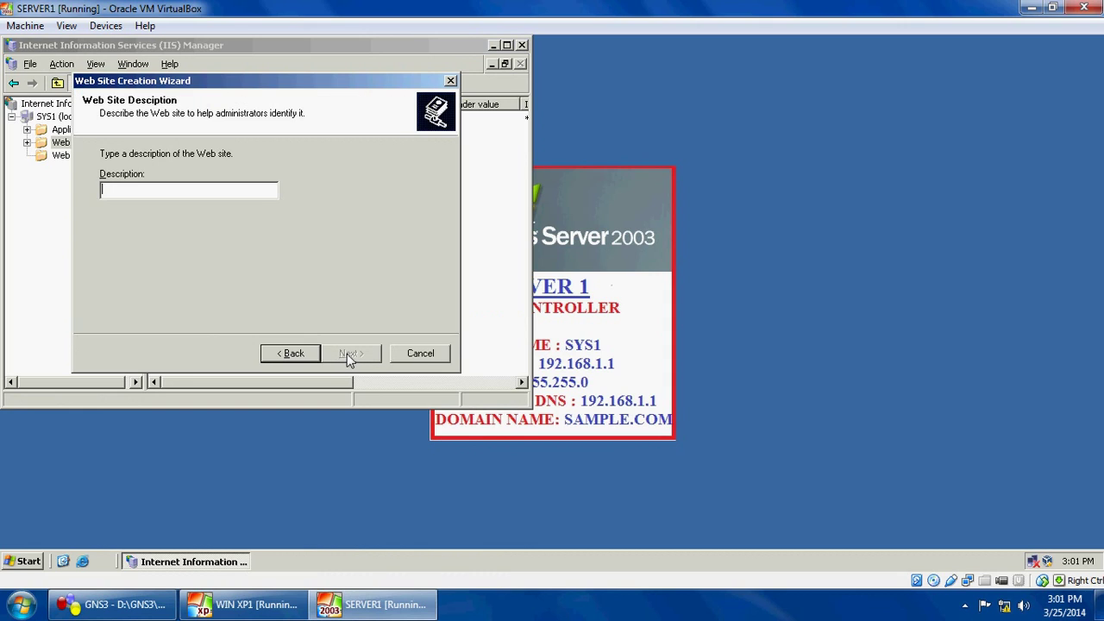
pyautogui.write('gvda')
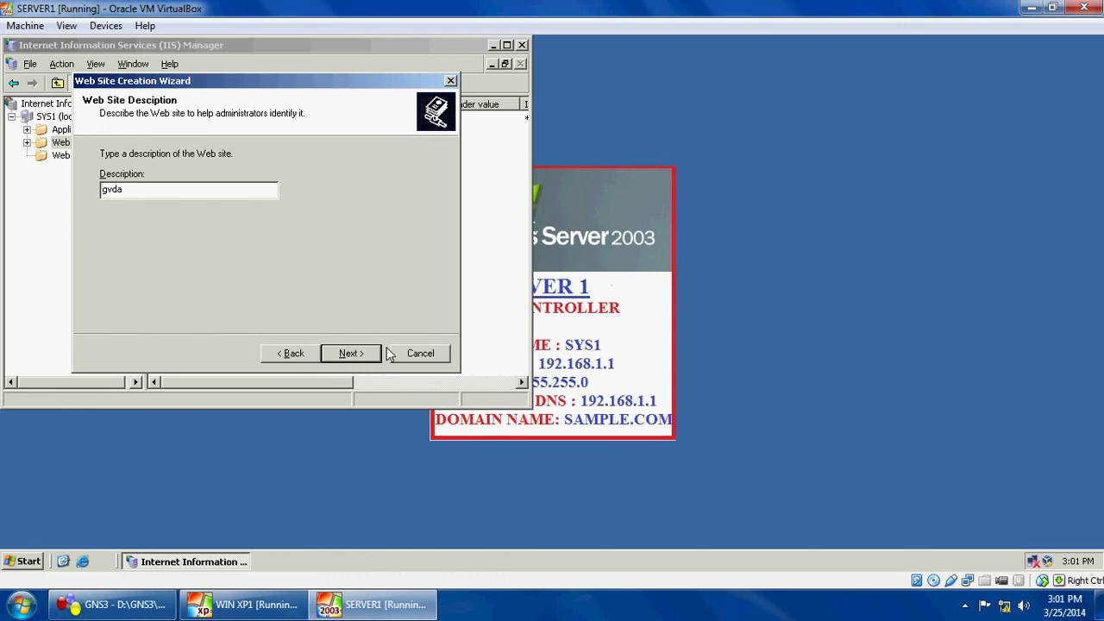
pyautogui.click(349, 358)
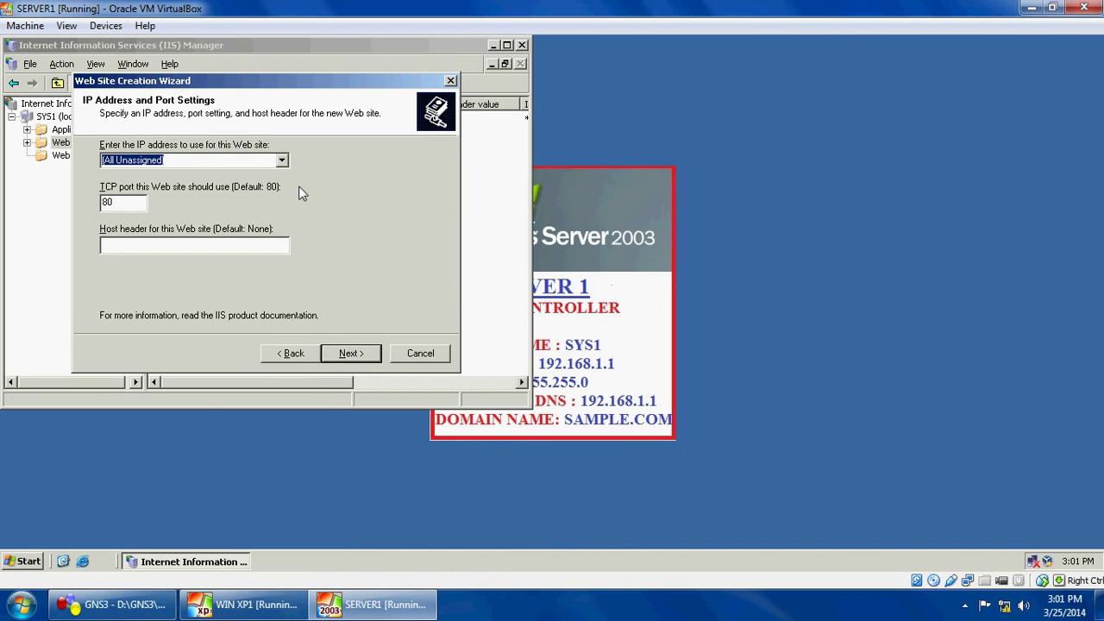
pyautogui.click(281, 160)
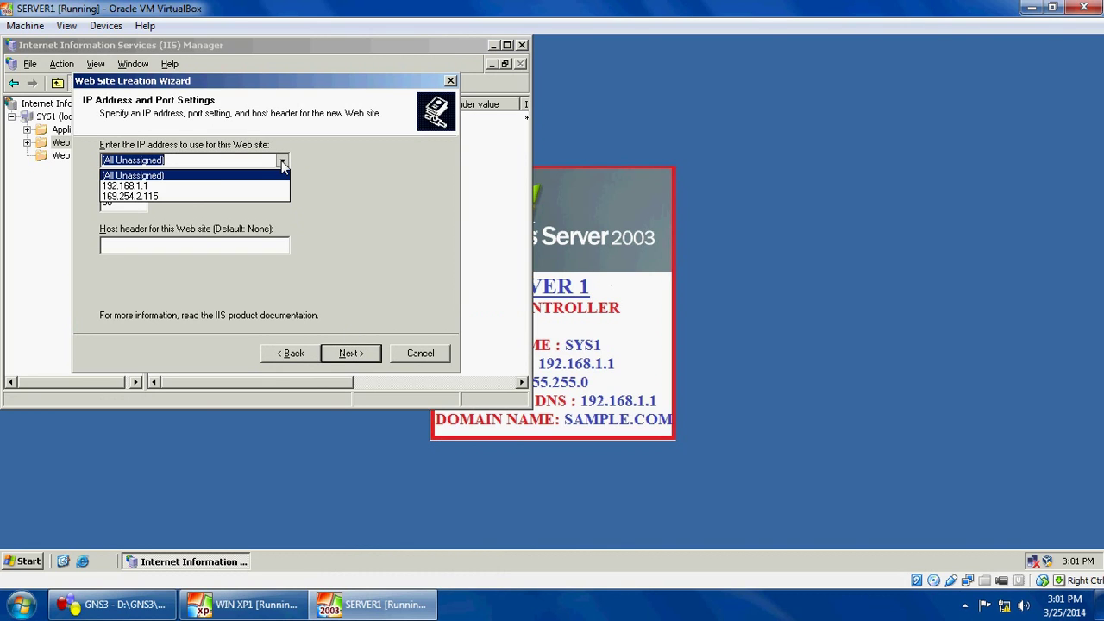
pyautogui.click(199, 185)
pyautogui.click(132, 248)
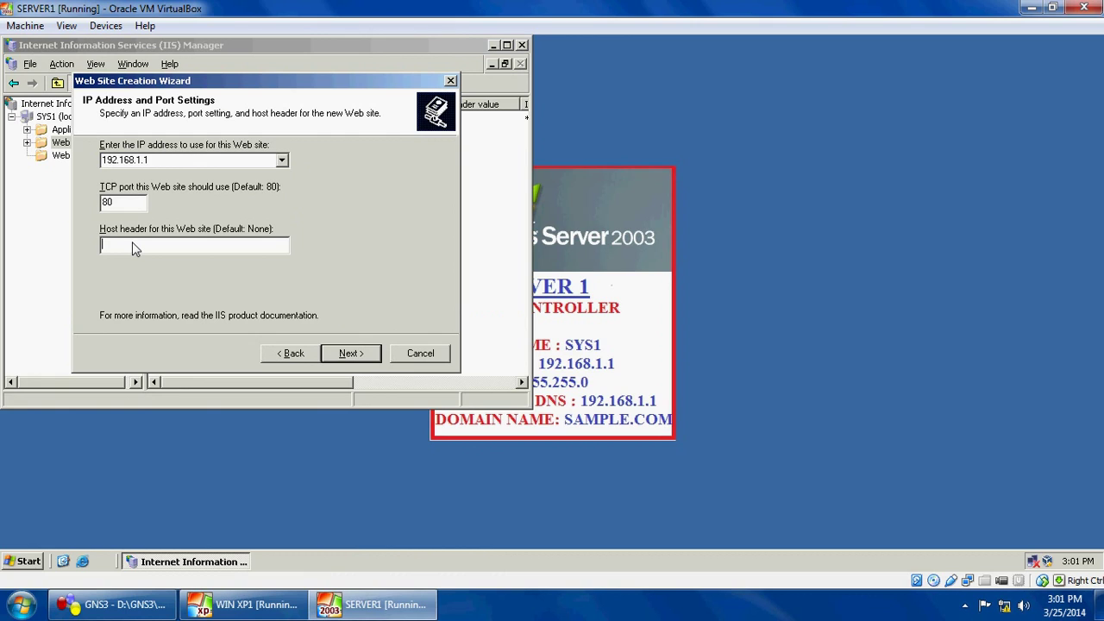
pyautogui.write('www.gyda.com')
pyautogui.click(351, 353)
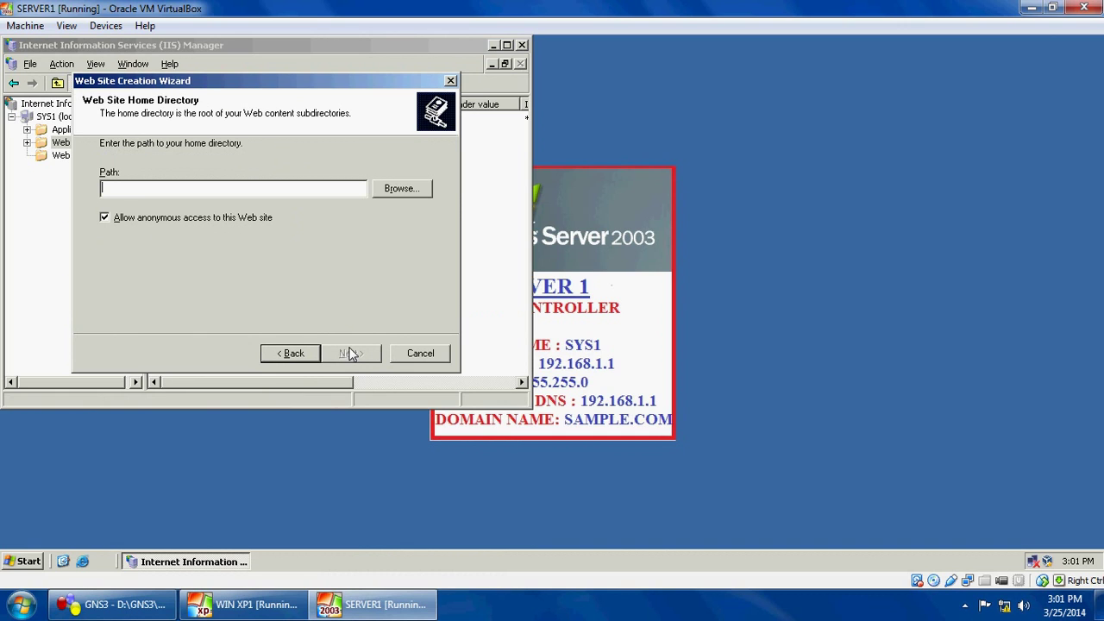
# Set the web site's home directory to the GVDA folder on Local Disk (C:).
pyautogui.click(401, 191)
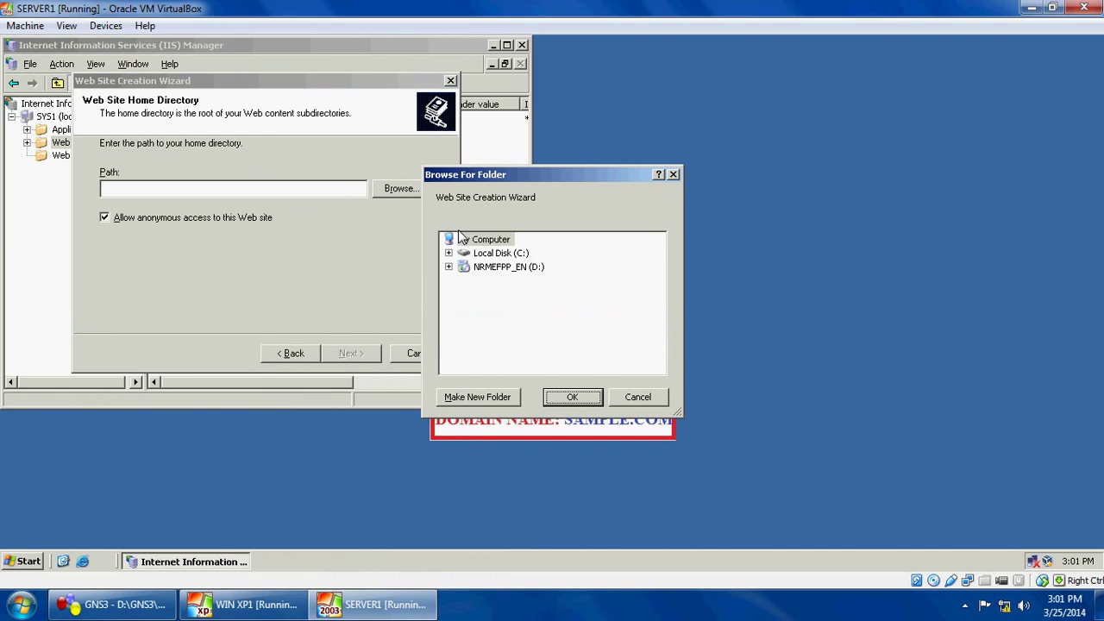
pyautogui.click(469, 253)
pyautogui.doubleClick(470, 252)
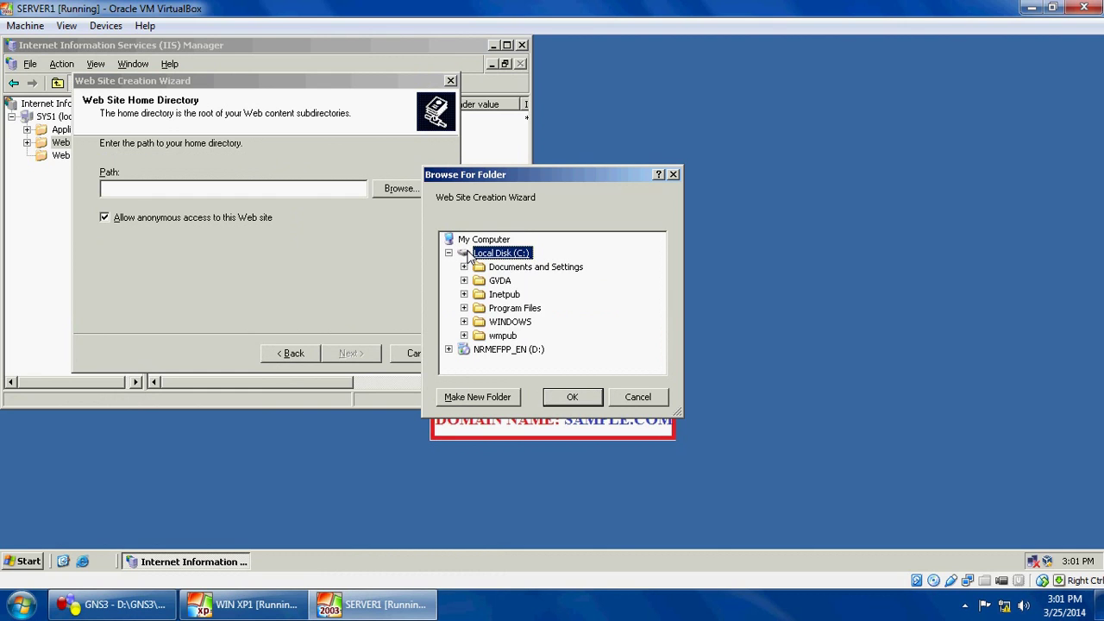
pyautogui.doubleClick(501, 280)
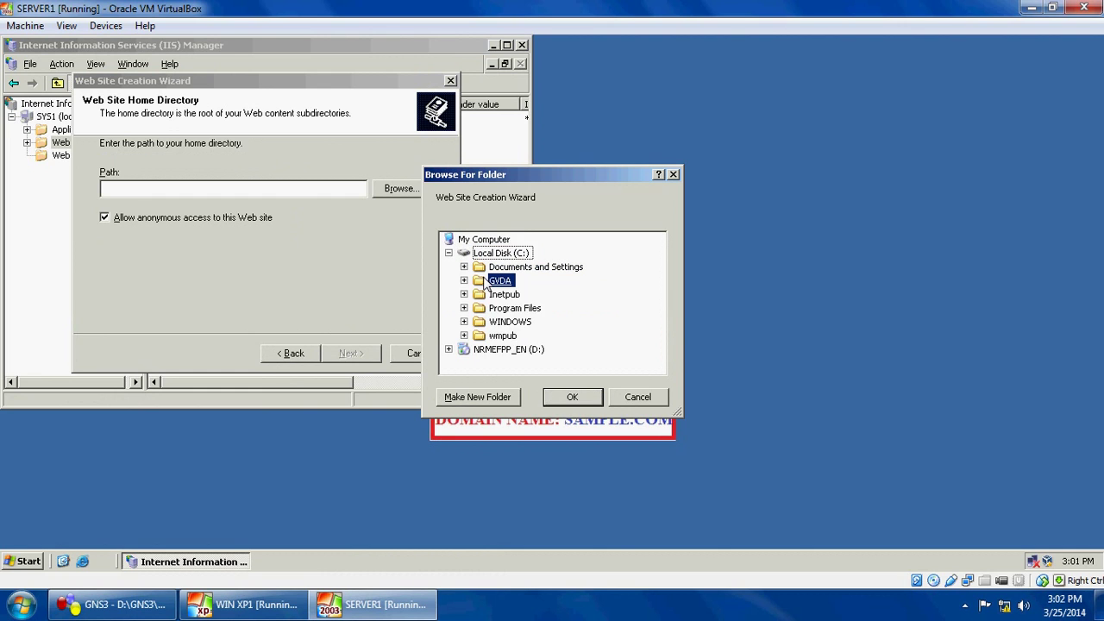
pyautogui.click(571, 399)
pyautogui.click(346, 354)
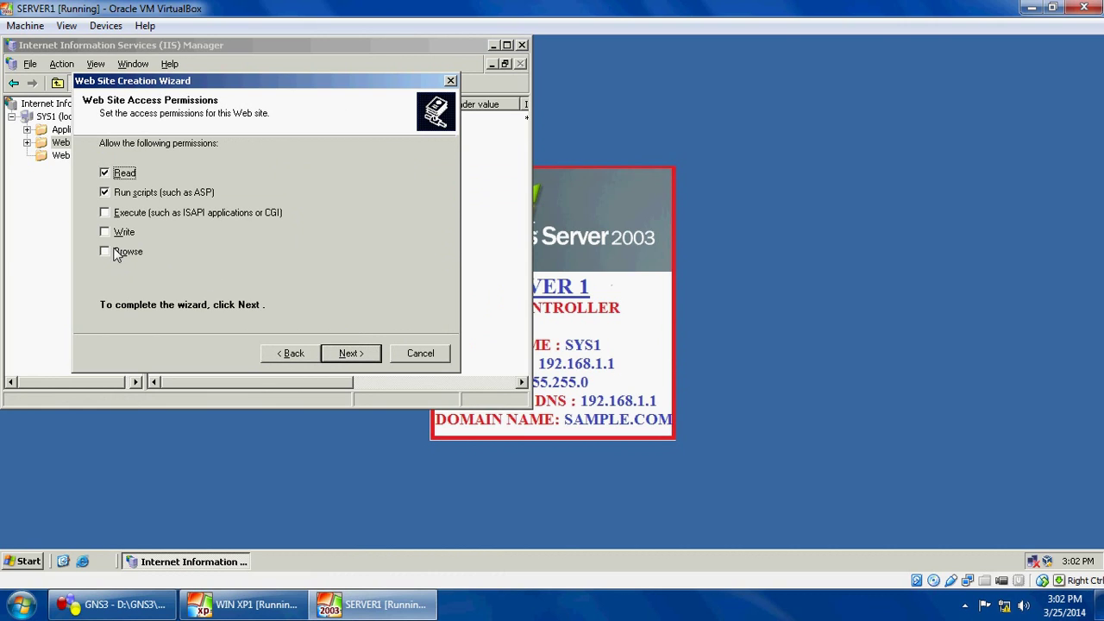
# Allow the Browse and Write permissions for the web site and complete its creation.
pyautogui.click(105, 250)
pyautogui.click(105, 232)
pyautogui.click(351, 357)
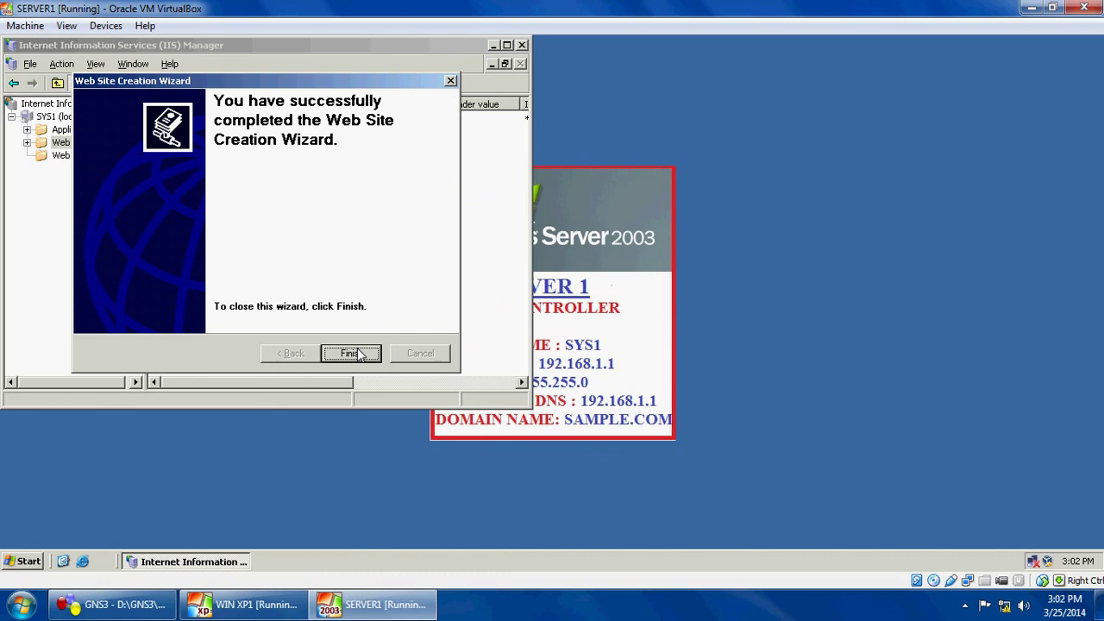
pyautogui.click(360, 354)
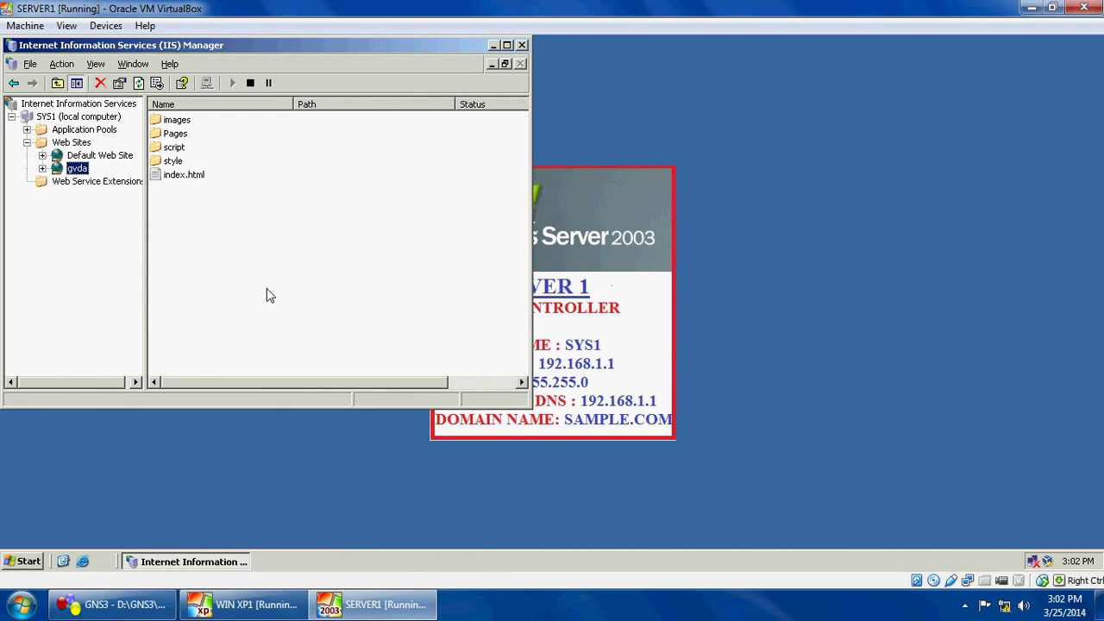
# Copy the file name index.html from the gvda site's contents without renaming the file.
pyautogui.rightClick(76, 171)
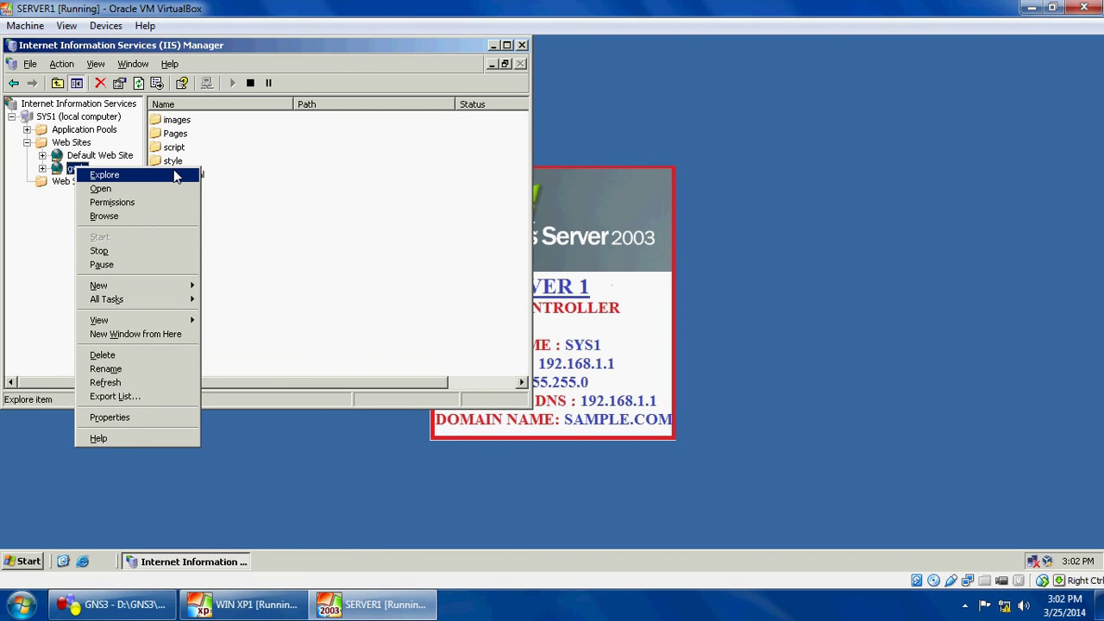
pyautogui.click(271, 192)
pyautogui.click(194, 181)
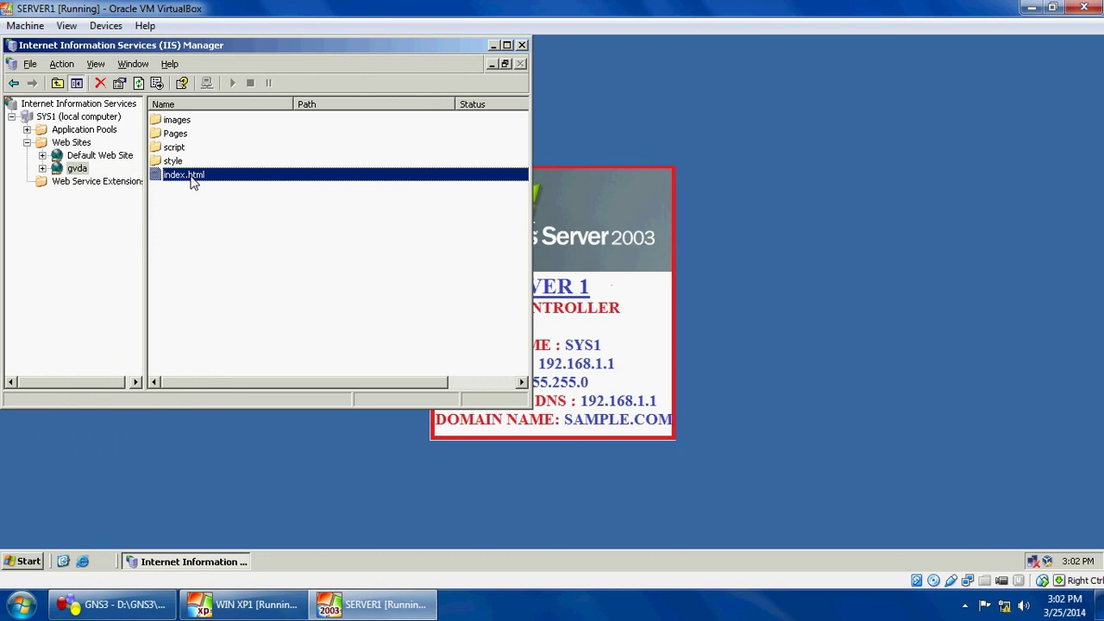
pyautogui.rightClick(193, 181)
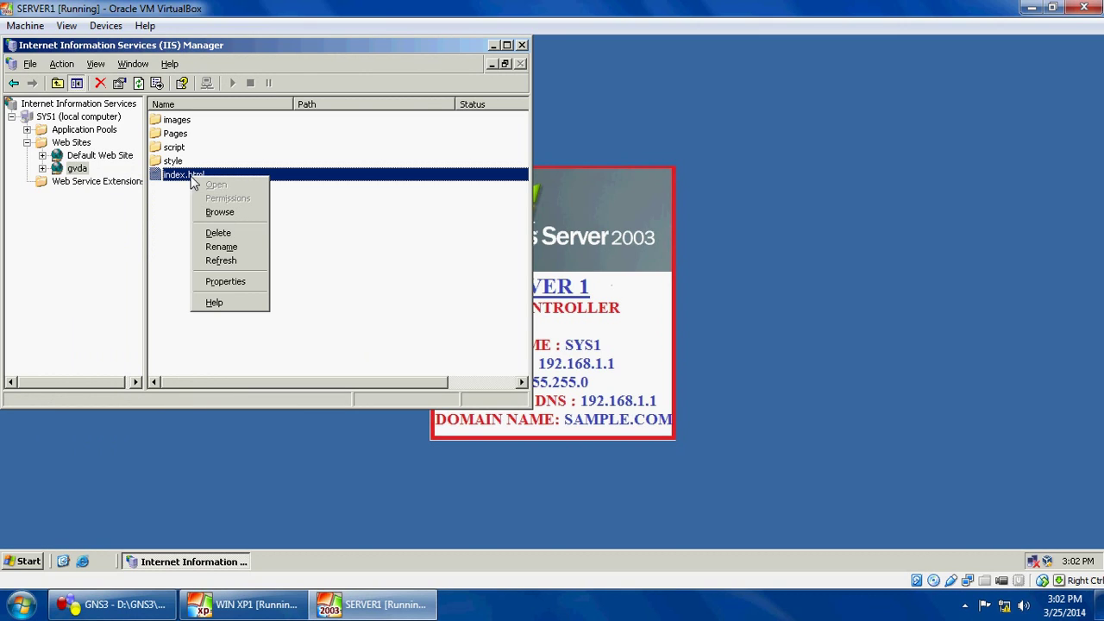
pyautogui.click(234, 250)
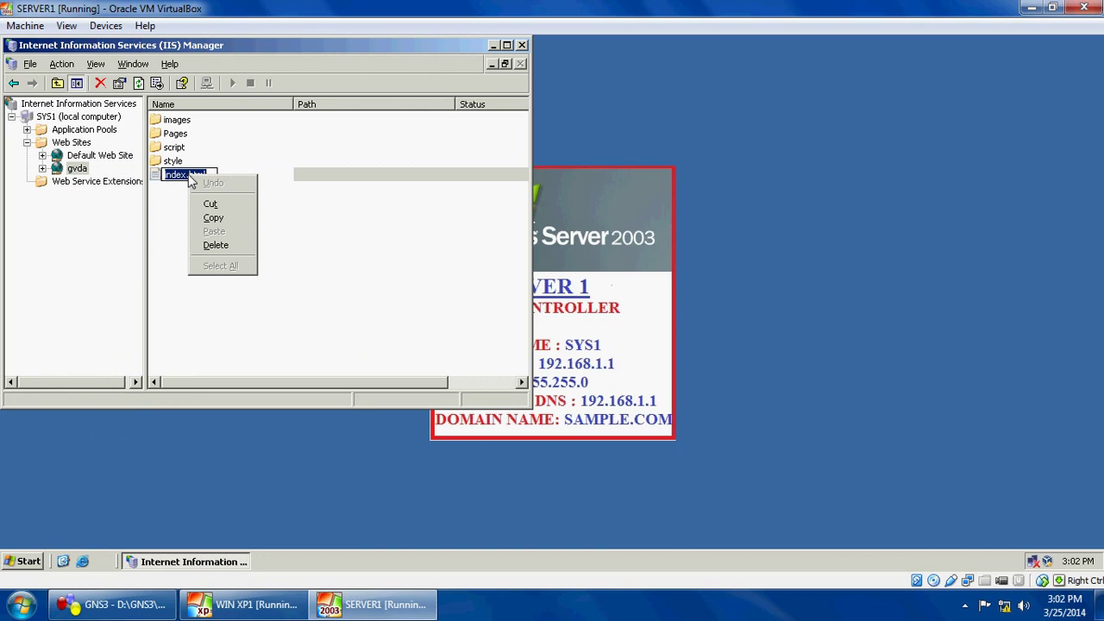
pyautogui.click(213, 218)
pyautogui.click(219, 224)
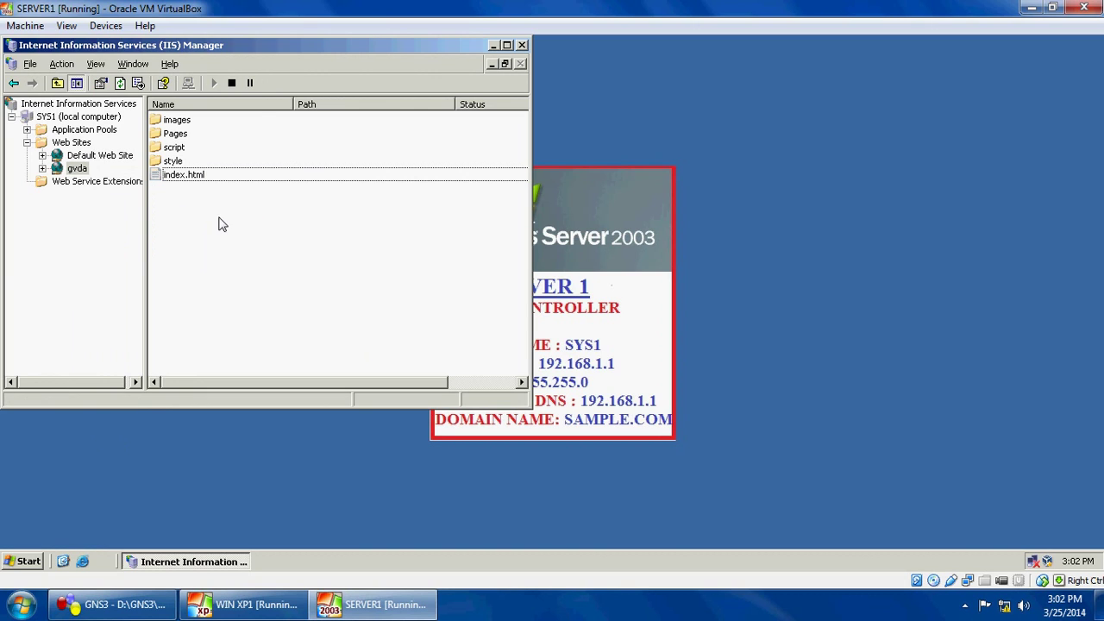
# Add index.html as a default content page in the gvda web site's properties.
pyautogui.click(74, 168)
pyautogui.rightClick(73, 168)
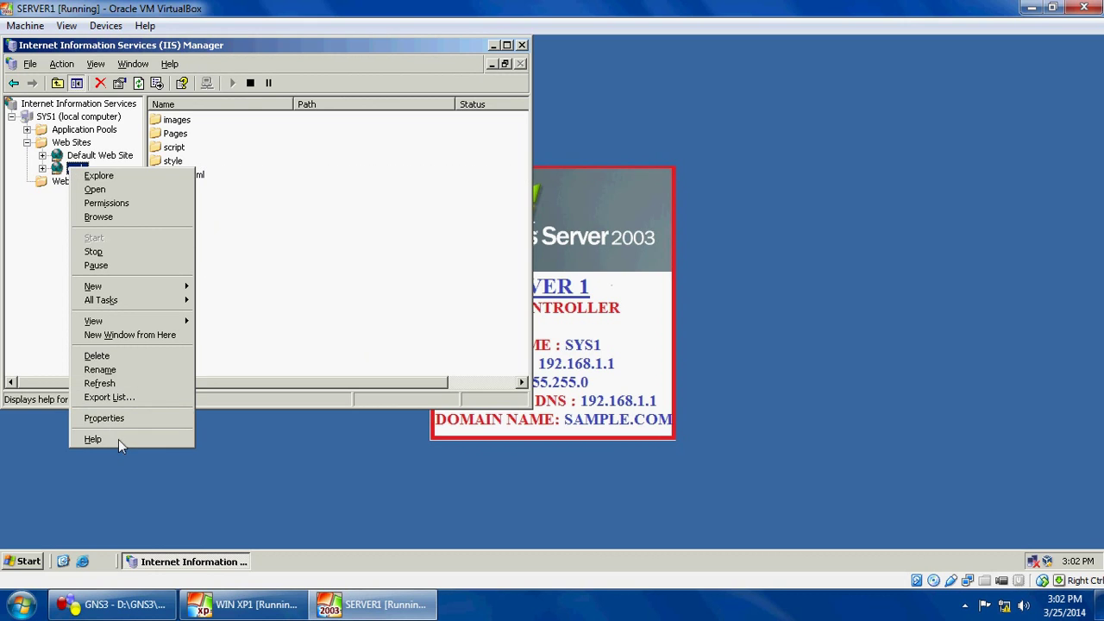
pyautogui.click(106, 418)
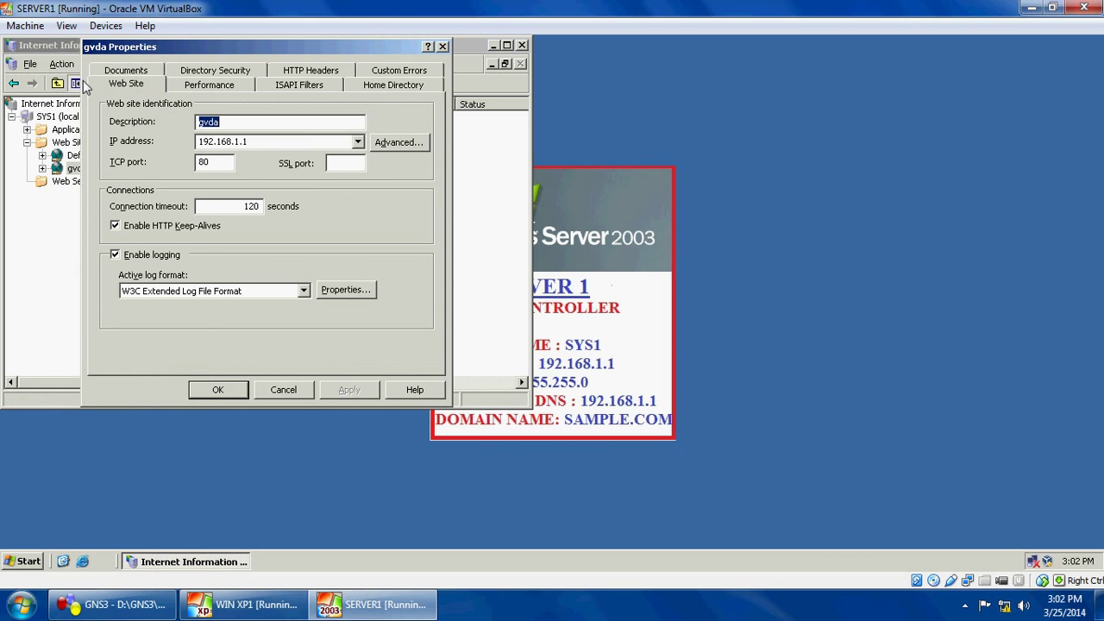
pyautogui.click(125, 72)
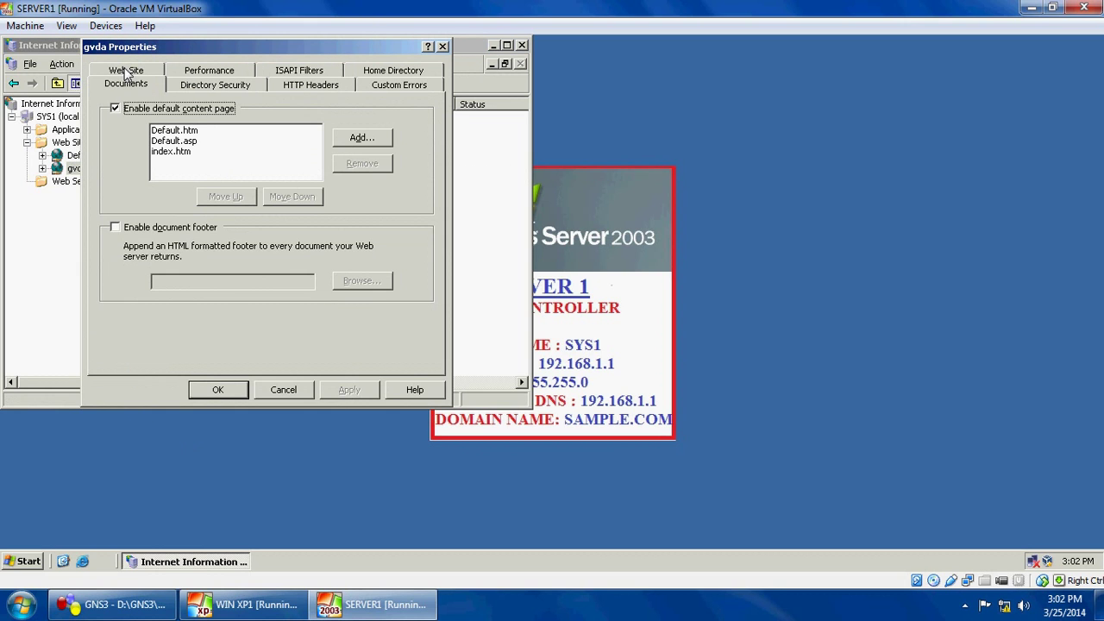
pyautogui.click(388, 141)
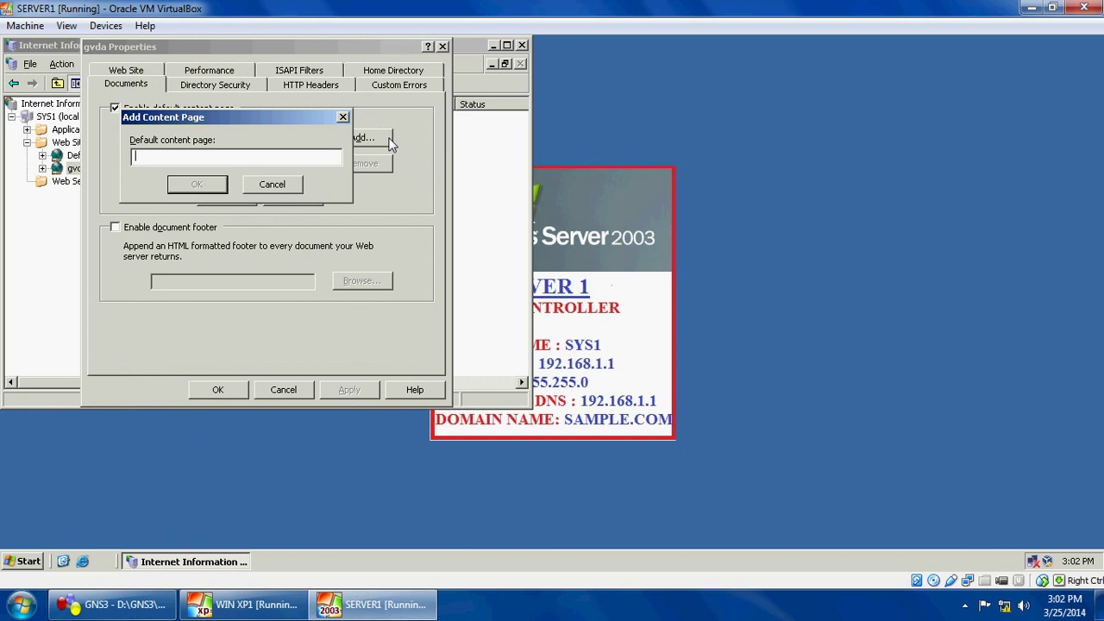
pyautogui.write('index.html')
pyautogui.click(180, 186)
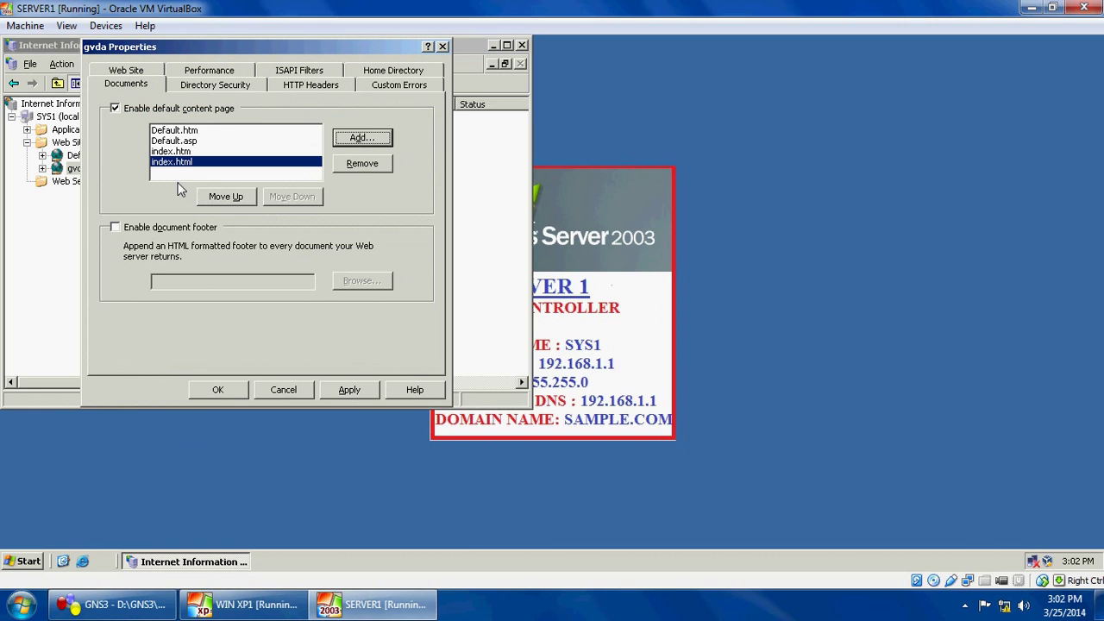
# Move index.html to the top of the default content page order, apply the properties and close IIS Manager.
pyautogui.doubleClick(229, 198)
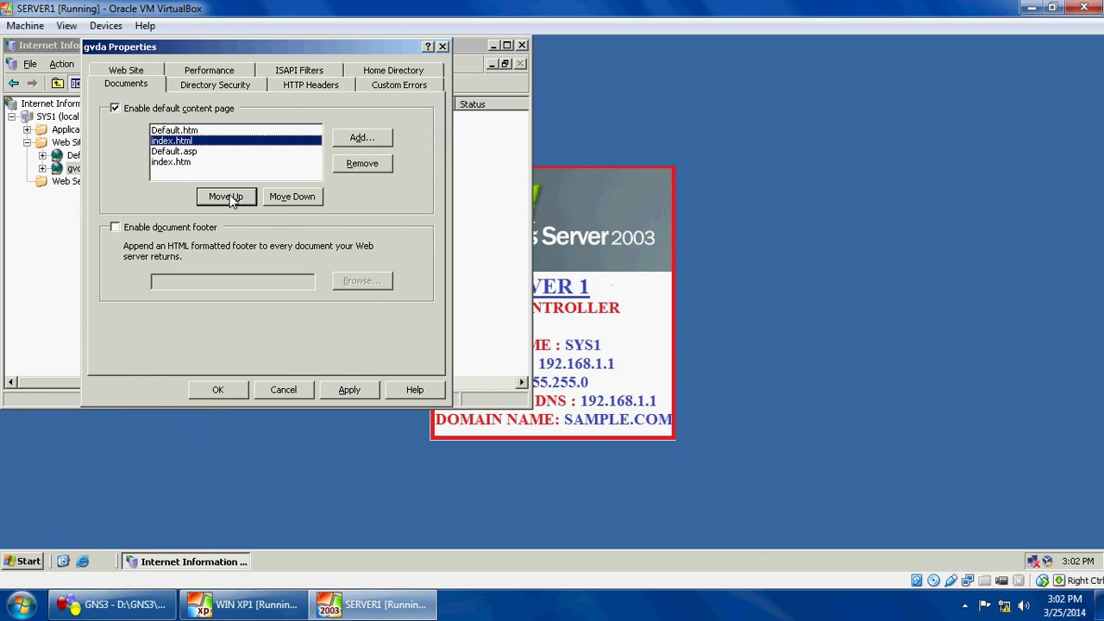
pyautogui.click(230, 198)
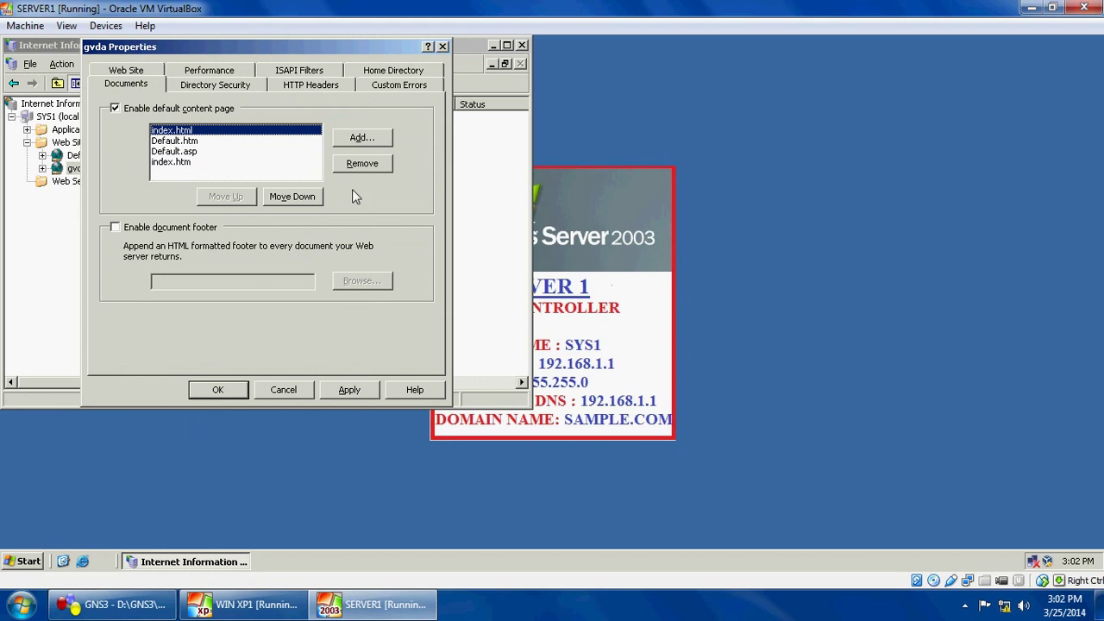
pyautogui.click(349, 393)
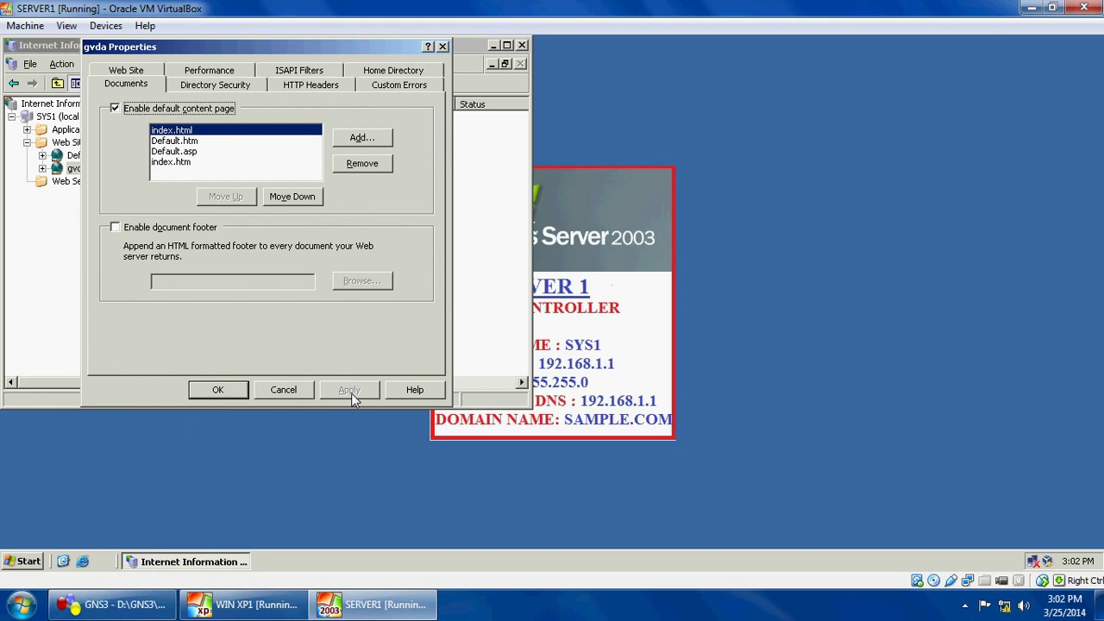
pyautogui.click(229, 393)
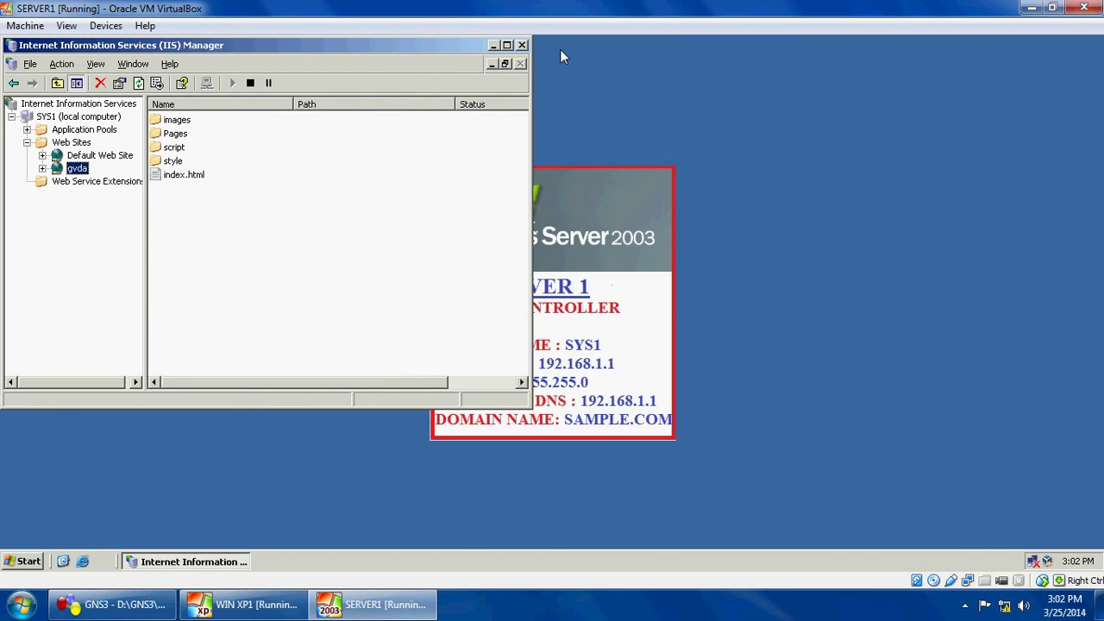
pyautogui.click(521, 45)
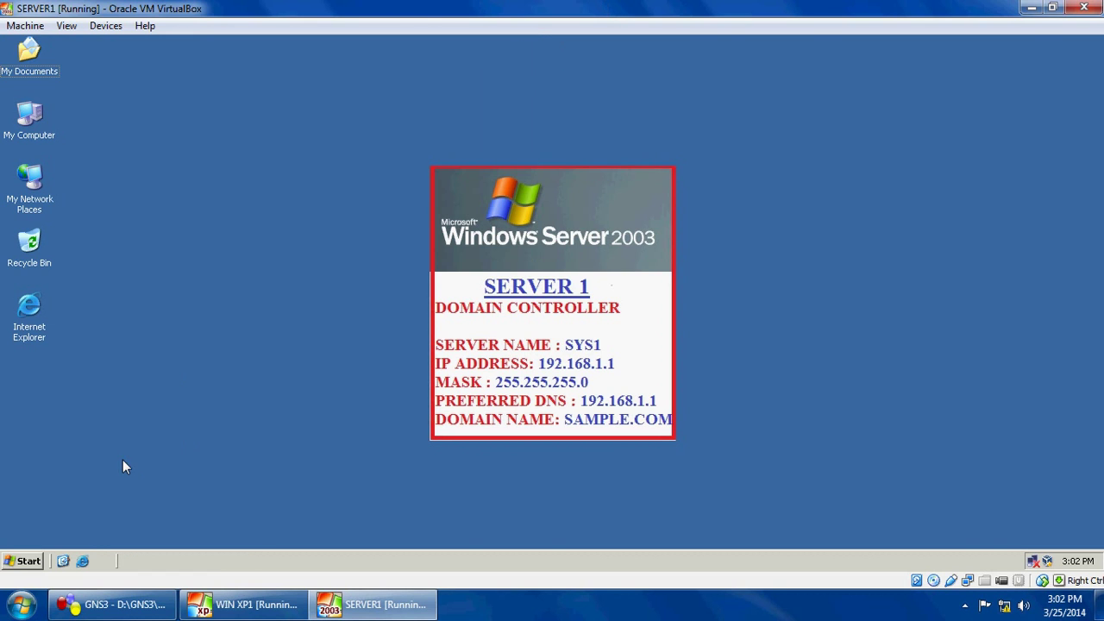
# Open the Windows Components Wizard through Add or Remove Programs.
pyautogui.click(28, 562)
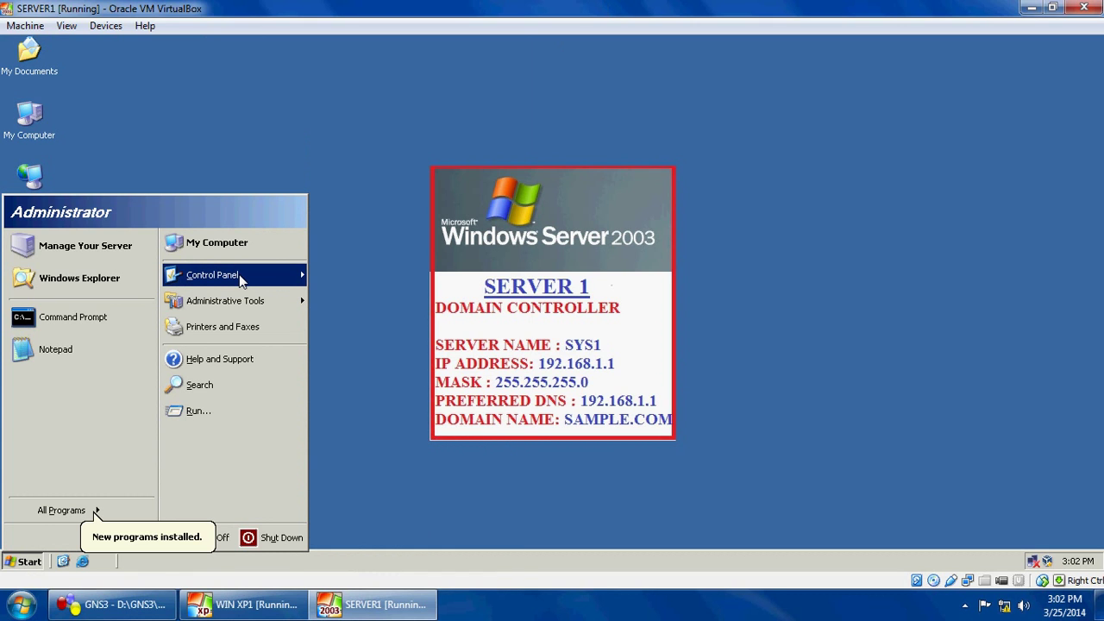
pyautogui.moveTo(242, 281)
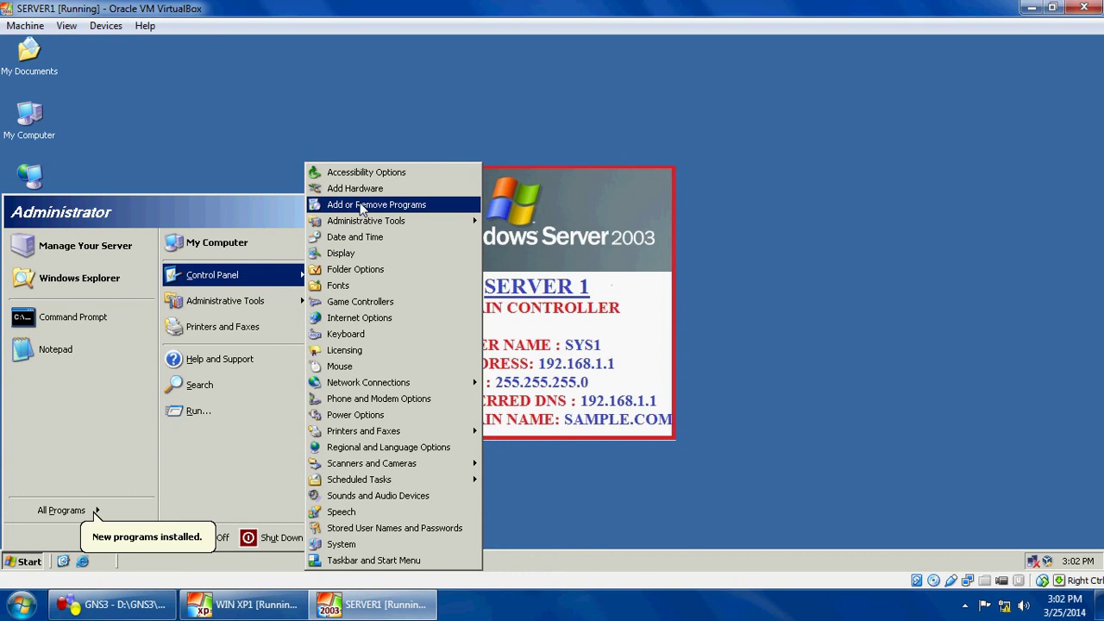
pyautogui.click(360, 205)
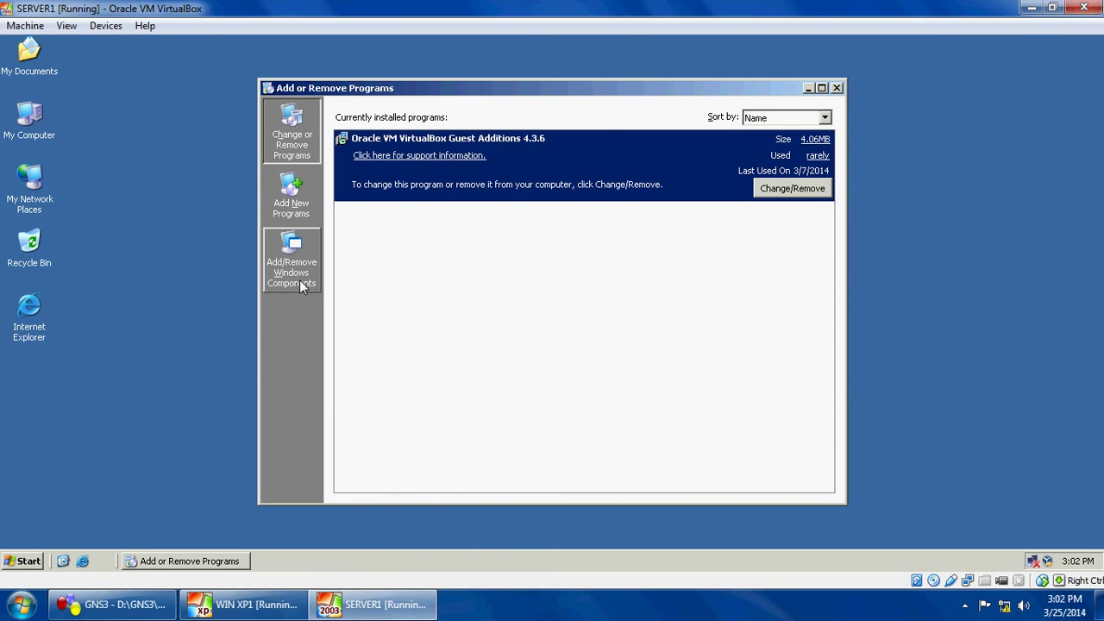
pyautogui.click(301, 284)
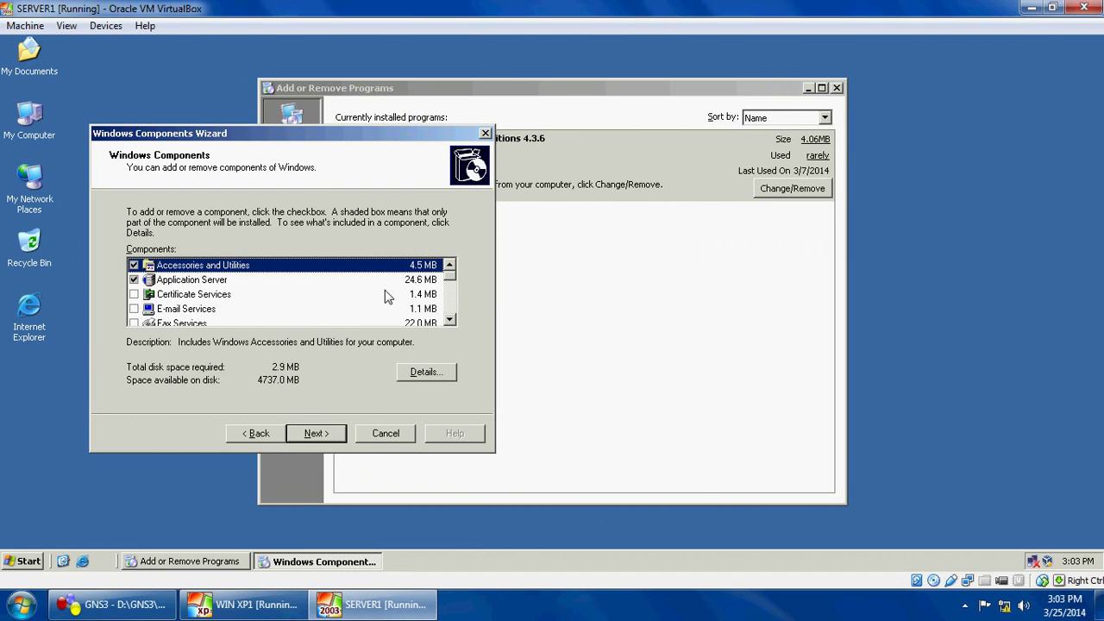
# Check the Networking Services subcomponents for the Domain Name System (DNS) selection and accept the list.
pyautogui.click(450, 320)
pyautogui.click(449, 320)
pyautogui.click(450, 320)
pyautogui.click(449, 320)
pyautogui.click(449, 320)
pyautogui.click(449, 320)
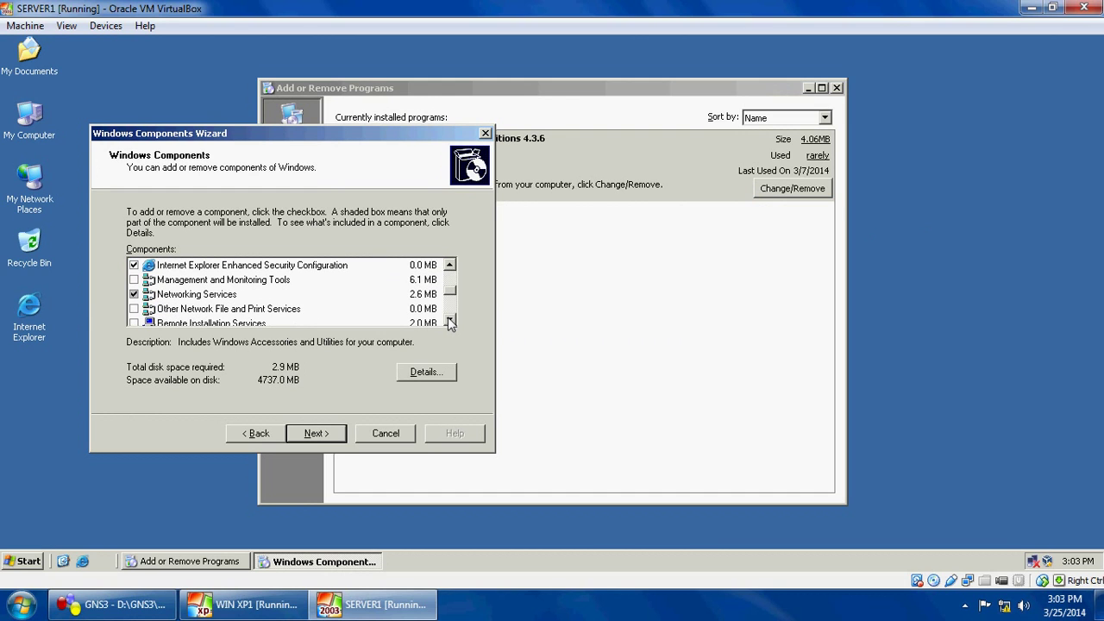
pyautogui.click(197, 296)
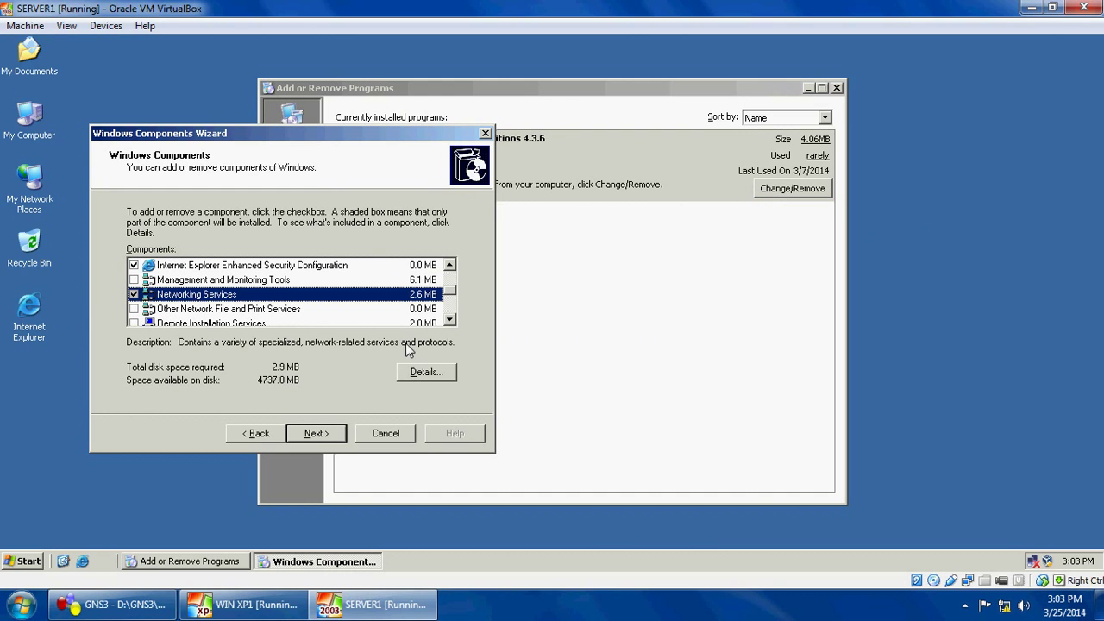
pyautogui.click(416, 370)
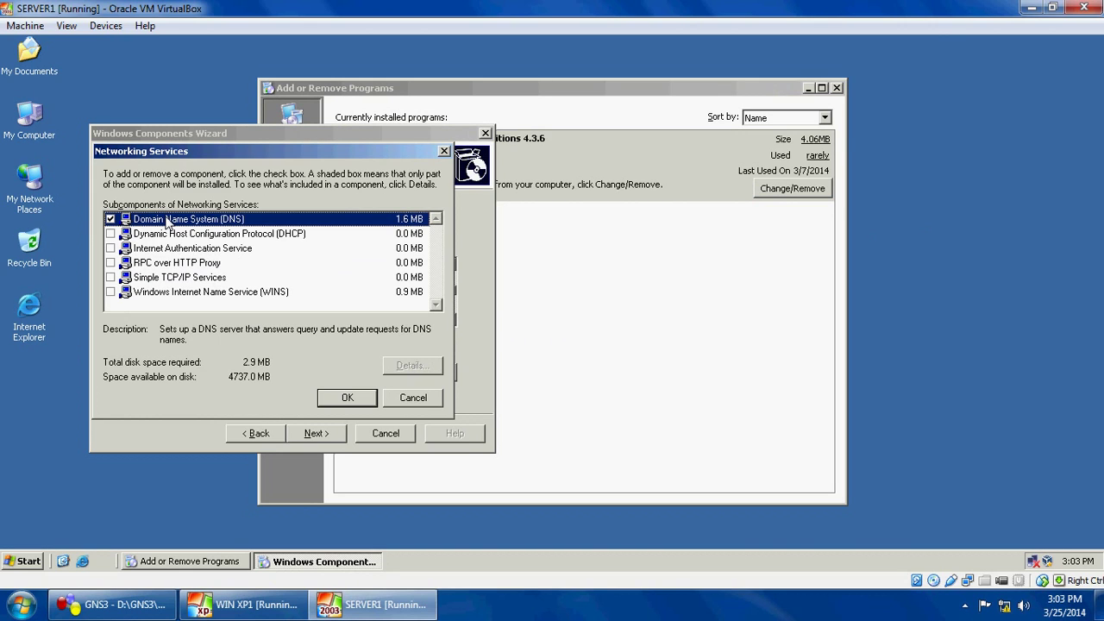
pyautogui.click(349, 401)
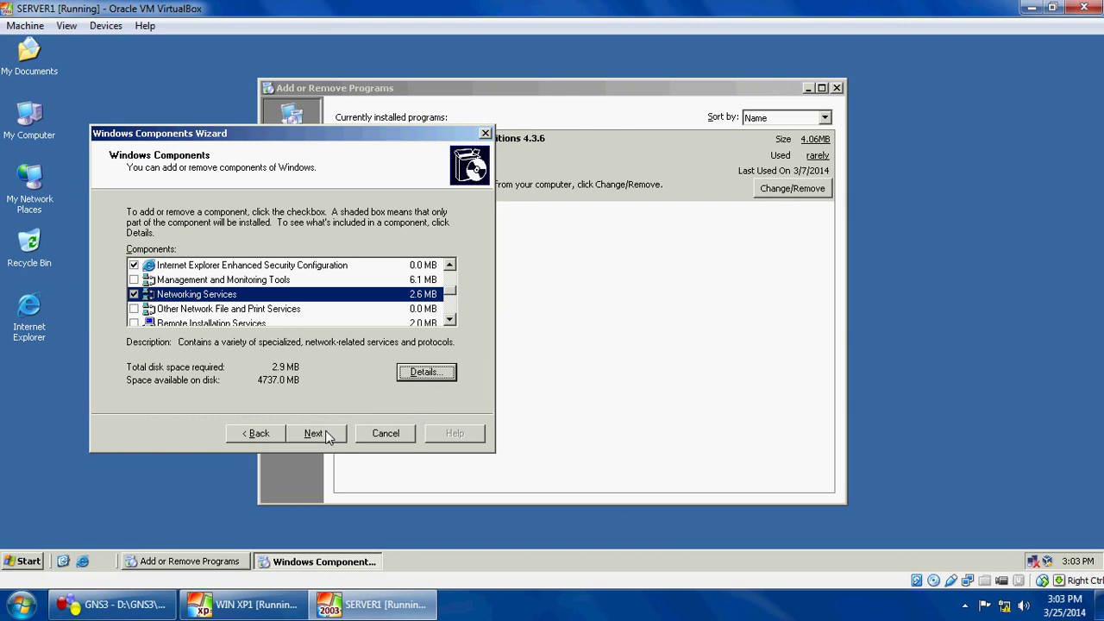
# Run the Windows Components Wizard to completion and close Add or Remove Programs.
pyautogui.click(327, 436)
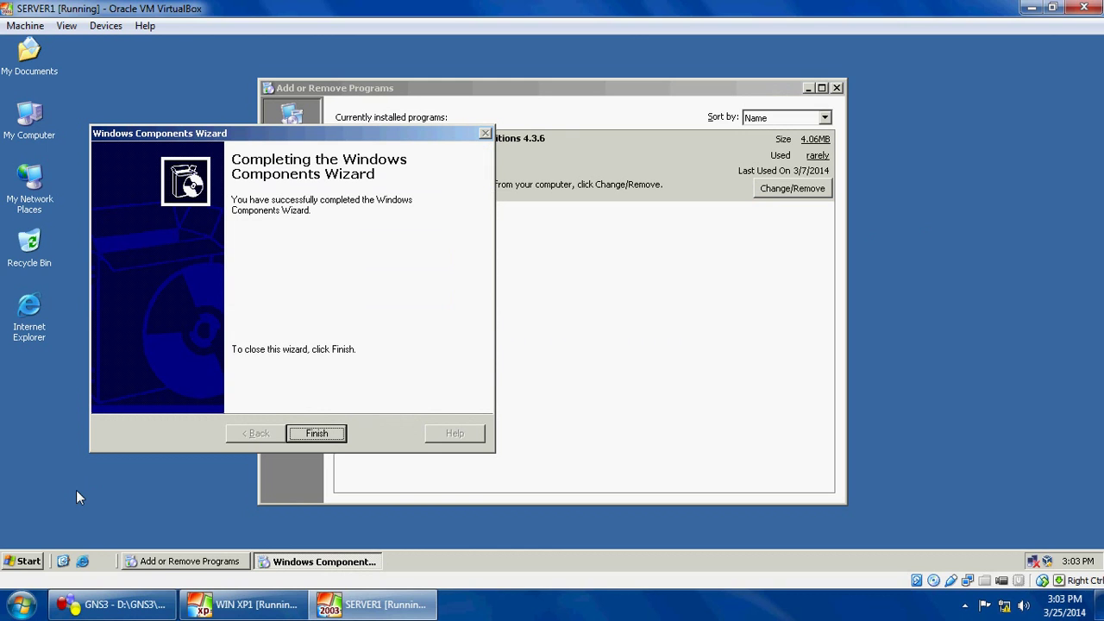
pyautogui.click(316, 434)
pyautogui.click(836, 88)
# Open the DNS management console from the server's administrative tools.
pyautogui.click(26, 560)
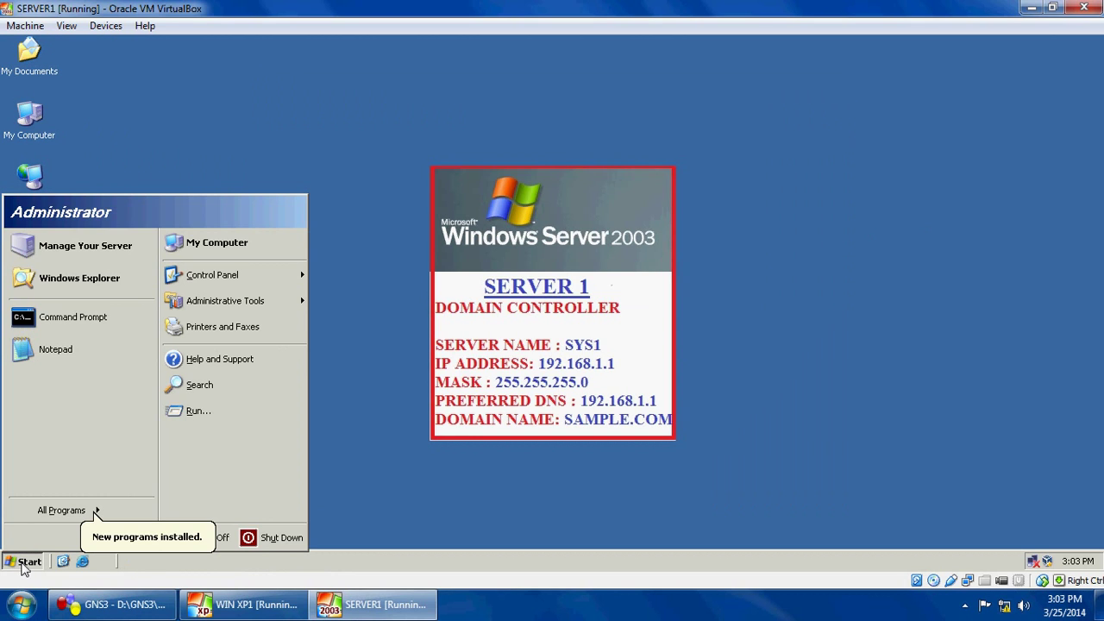
pyautogui.moveTo(276, 303)
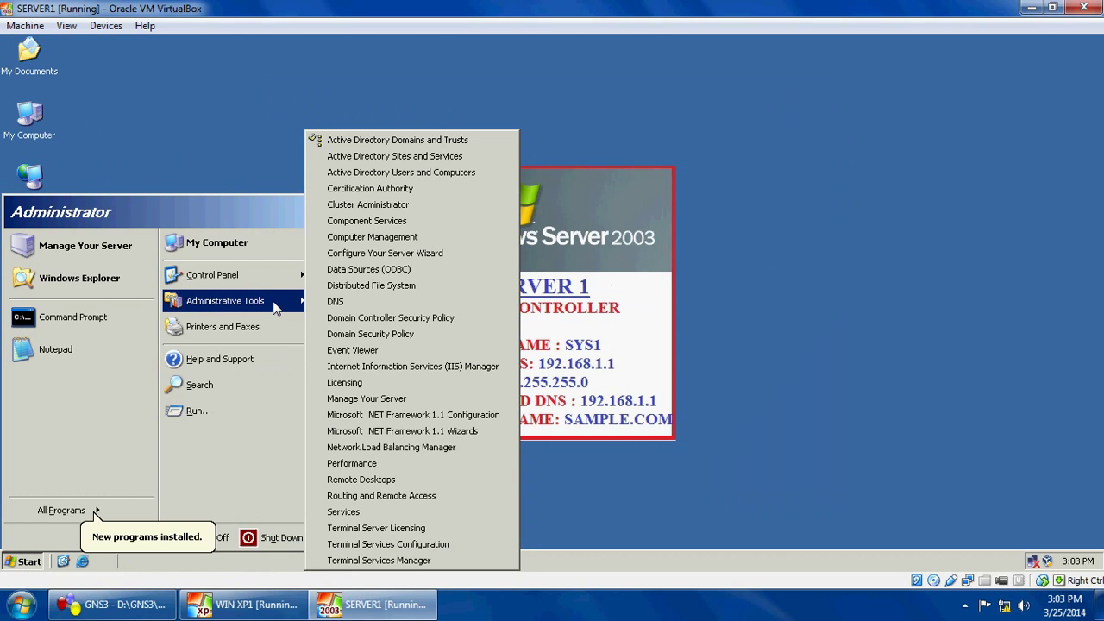
pyautogui.click(329, 304)
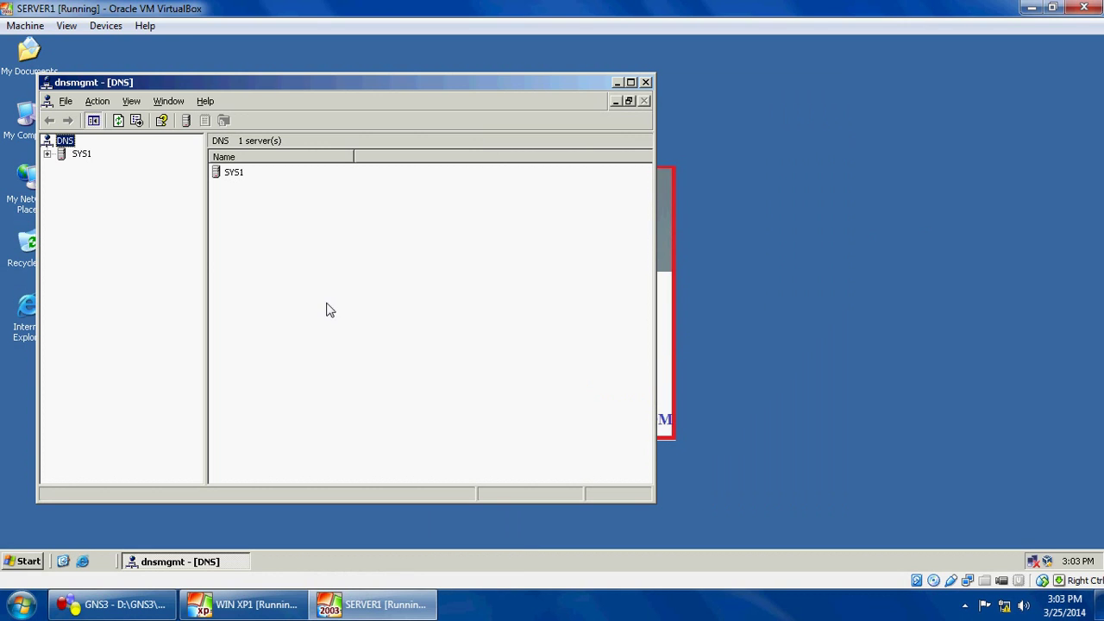
# Start a new Active Directory-stored primary forward lookup zone on SYS1, replicated to all domain controllers in sample.com.
pyautogui.click(64, 155)
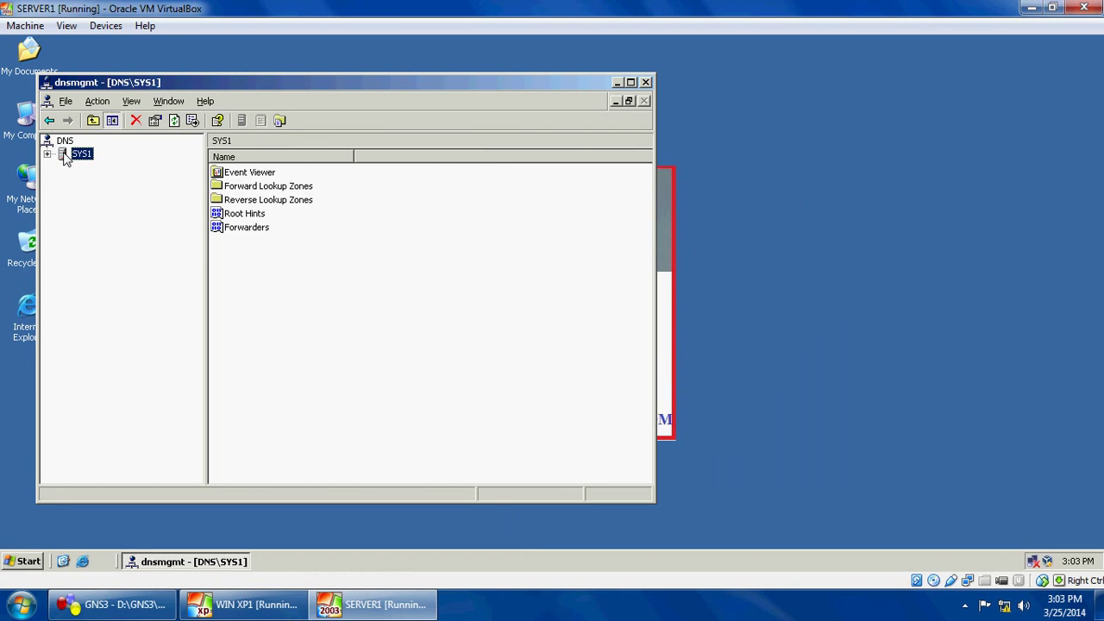
pyautogui.rightClick(65, 154)
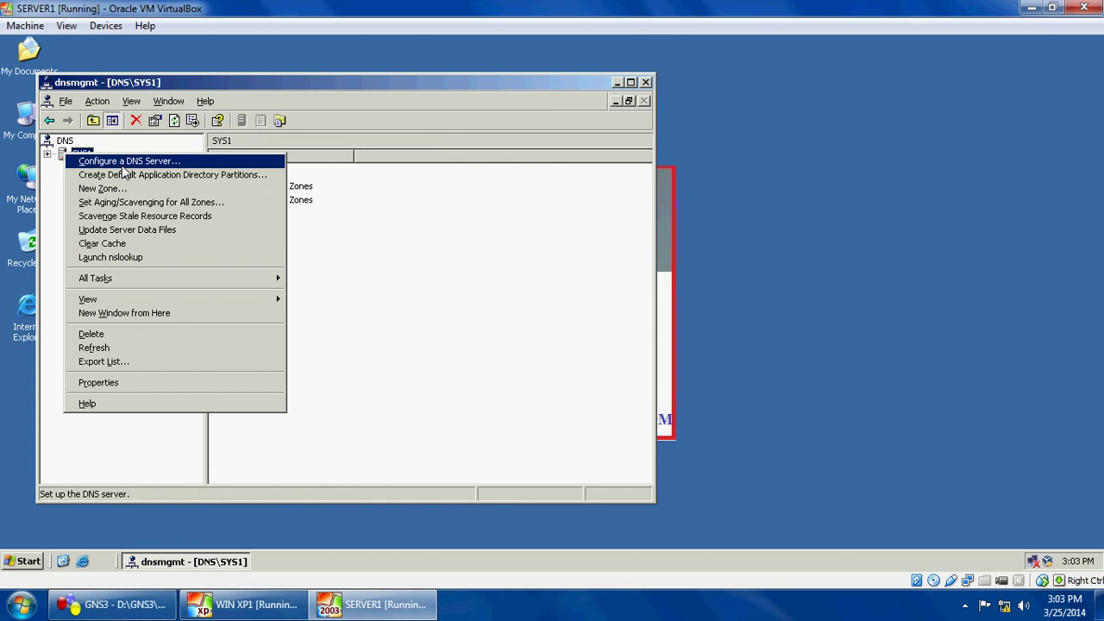
pyautogui.click(113, 191)
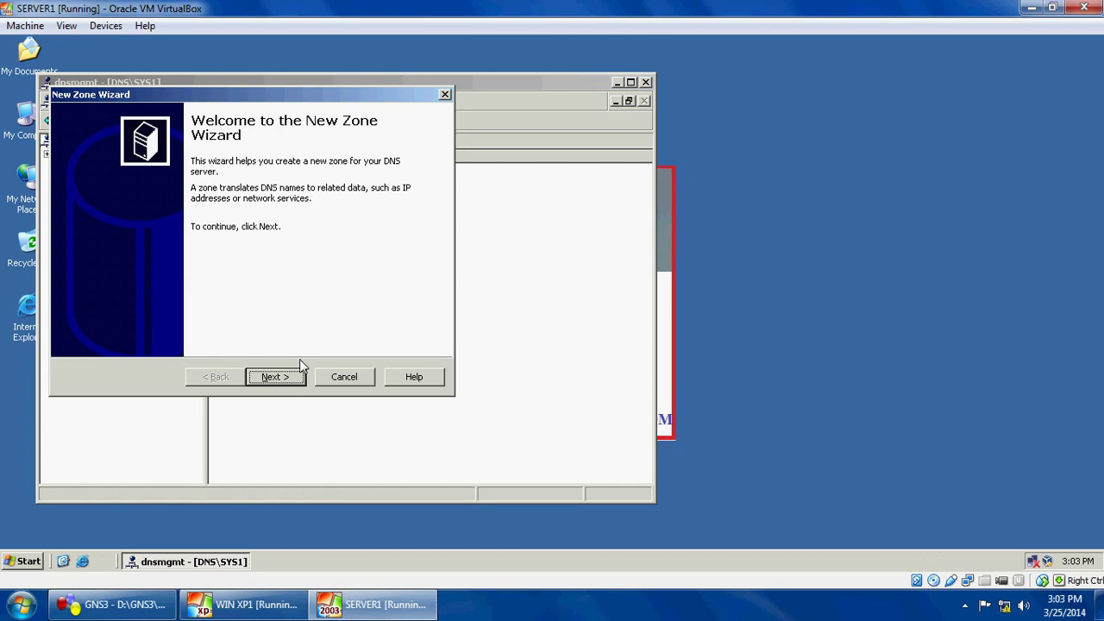
pyautogui.click(280, 376)
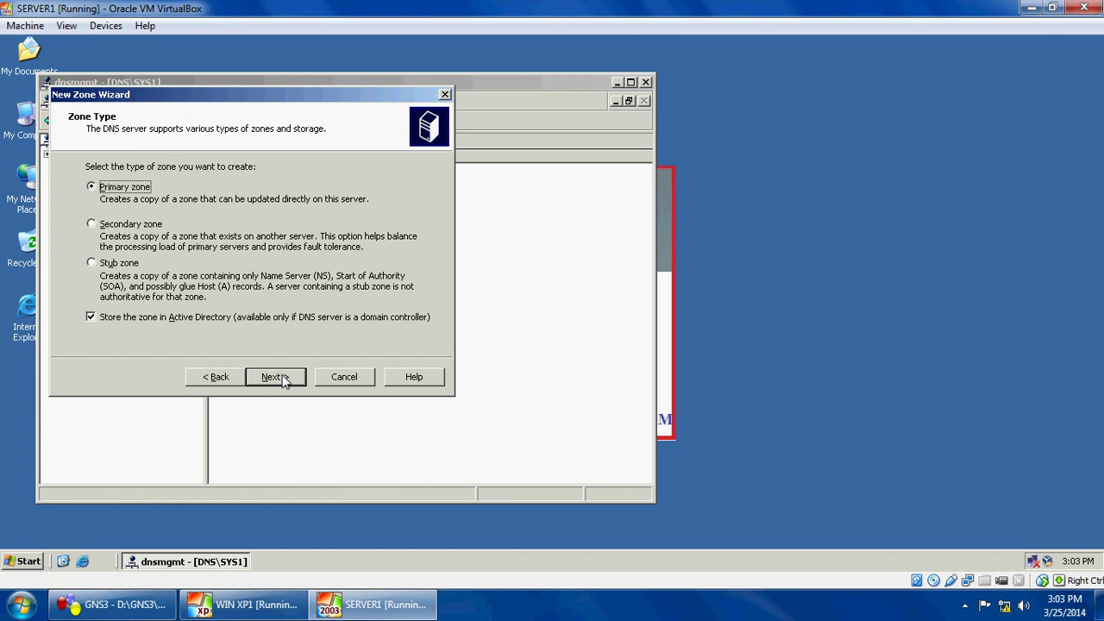
pyautogui.click(281, 378)
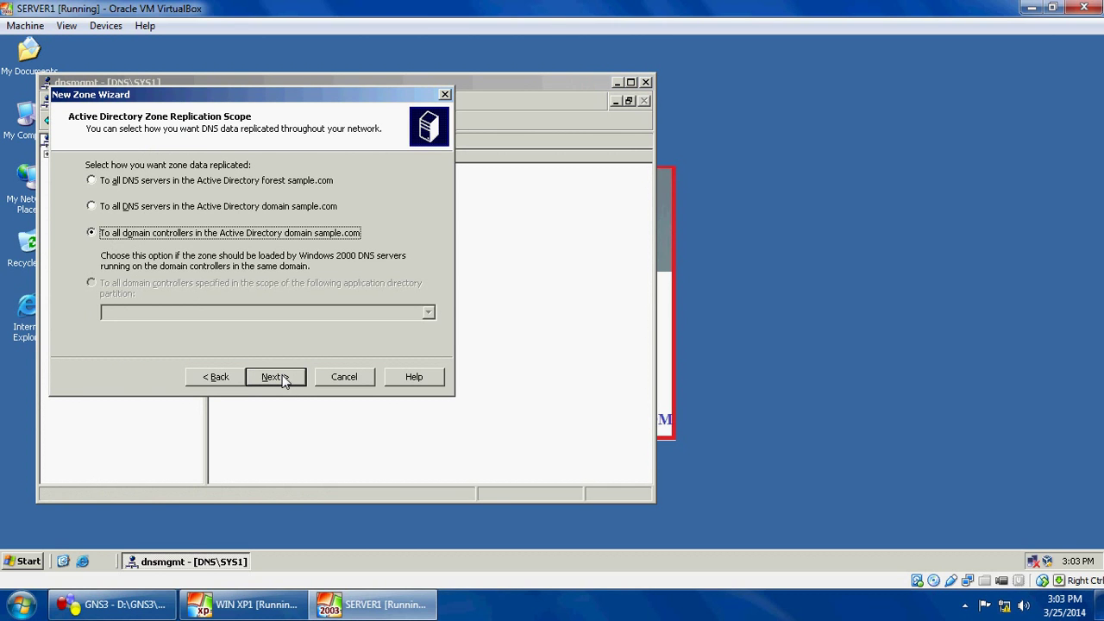
pyautogui.click(280, 377)
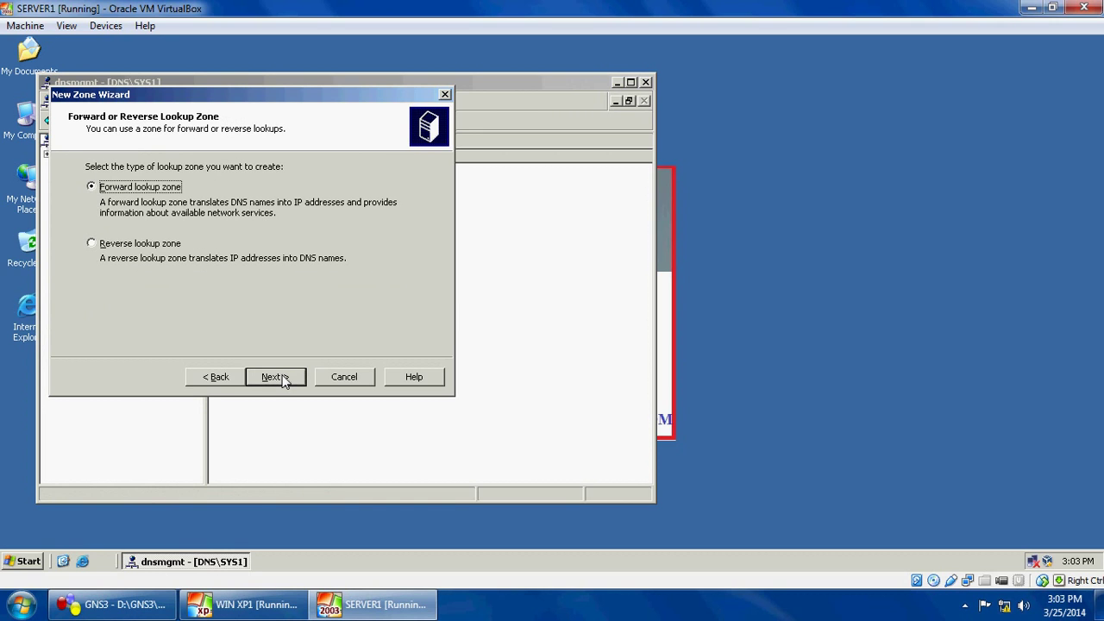
pyautogui.click(282, 378)
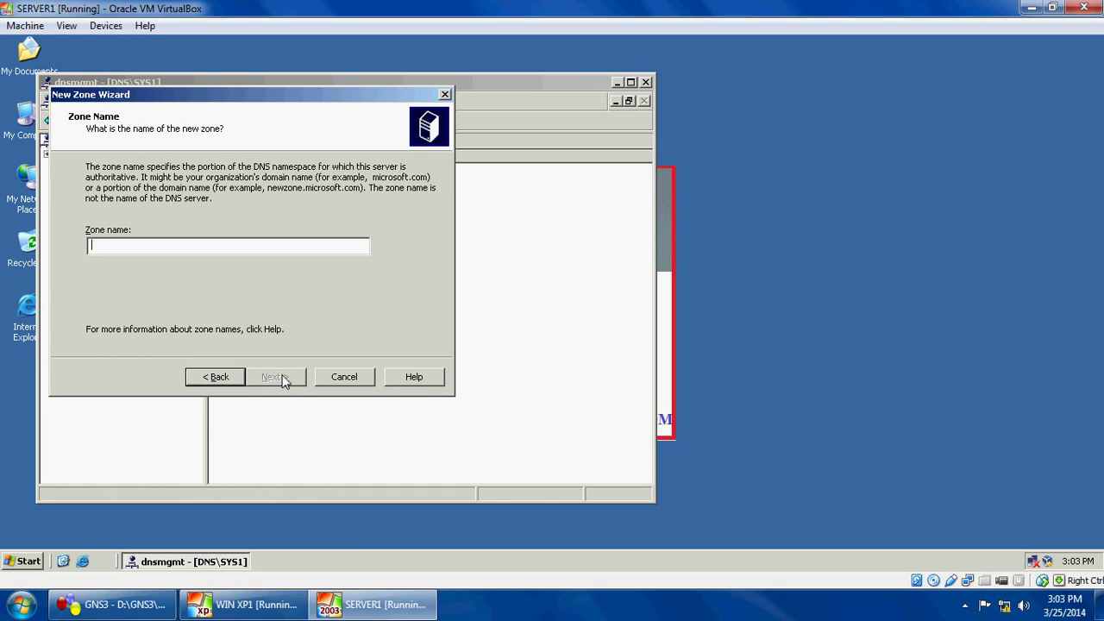
# Name the zone gvda.com, allow both nonsecure and secure dynamic updates, and finish creating it.
pyautogui.write('gvda.com')
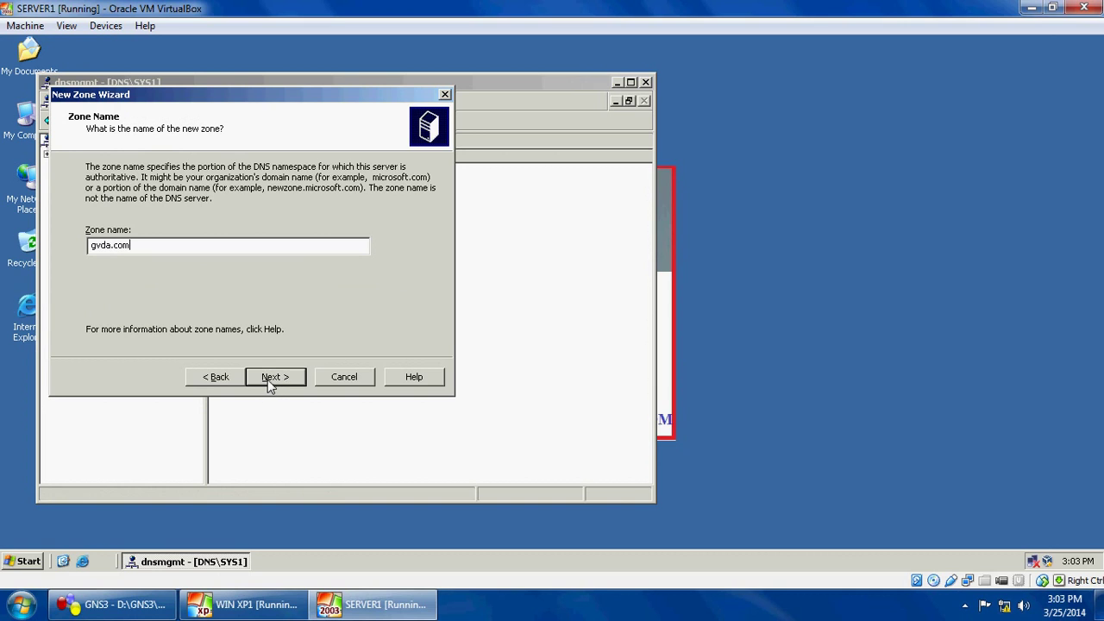
pyautogui.click(268, 383)
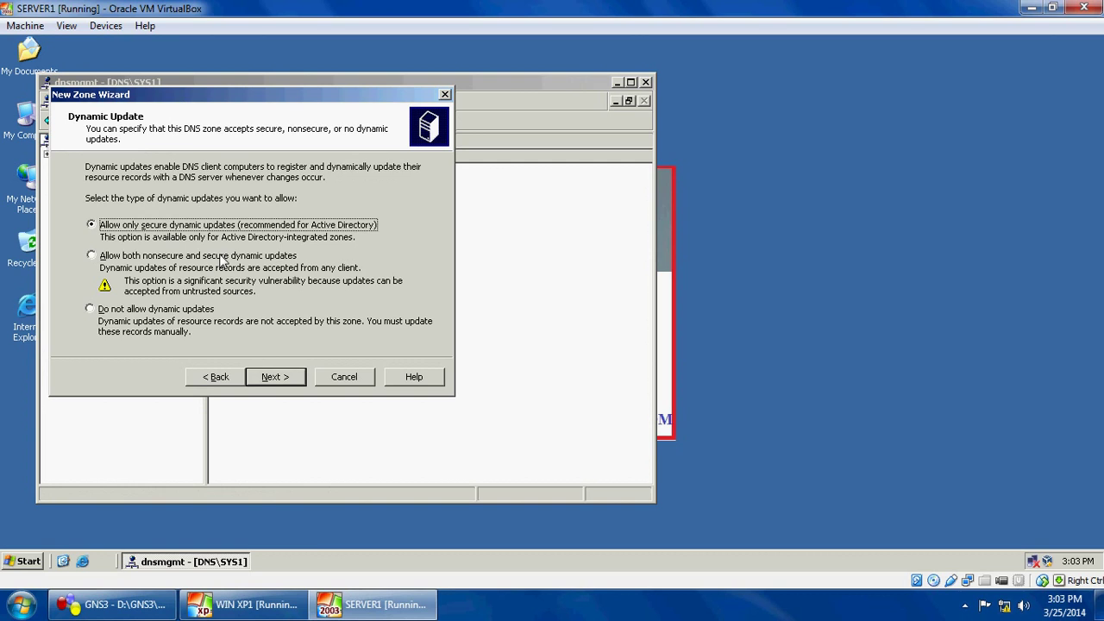
pyautogui.click(221, 261)
pyautogui.click(276, 377)
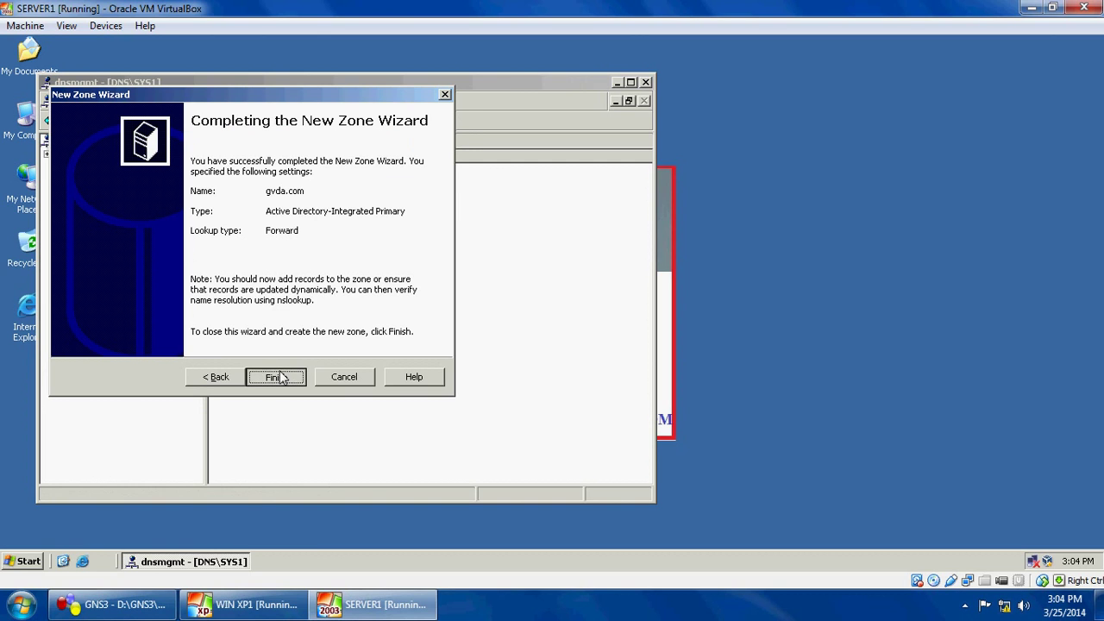
pyautogui.click(276, 377)
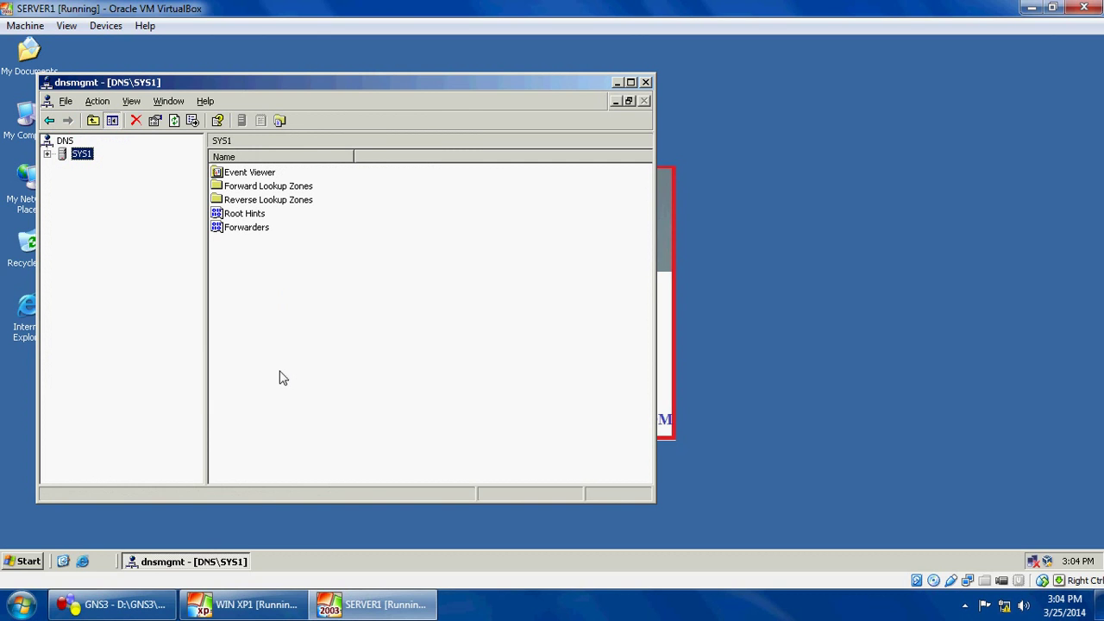
# Add a host (A) record named sys1 with IP address 192.168.1.1 to the gvda.com forward lookup zone on SYS1.
pyautogui.click(49, 155)
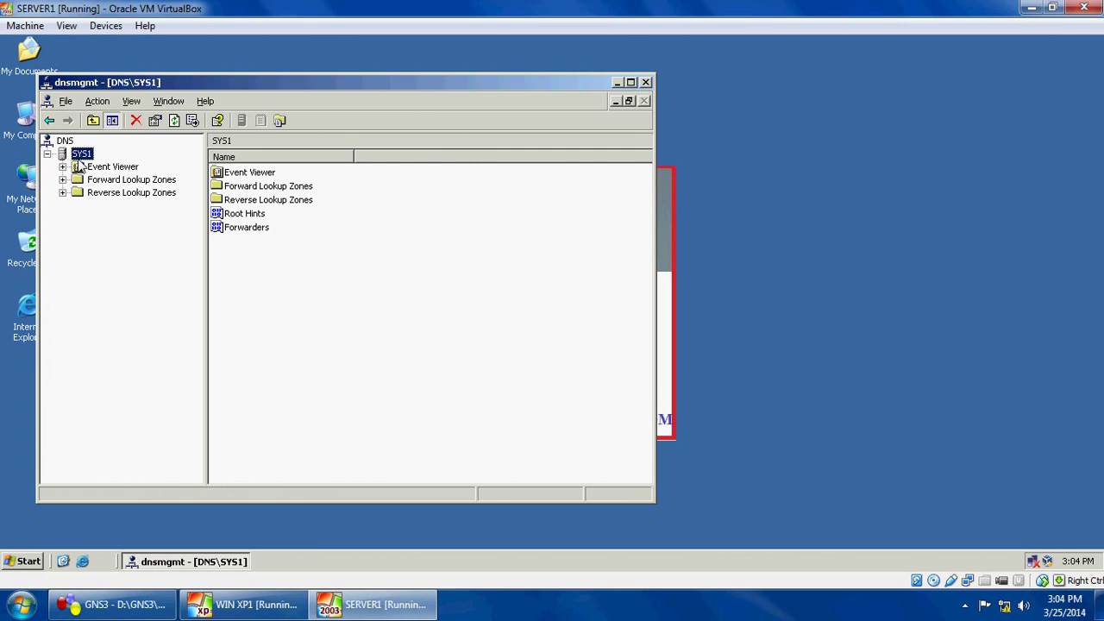
pyautogui.doubleClick(69, 180)
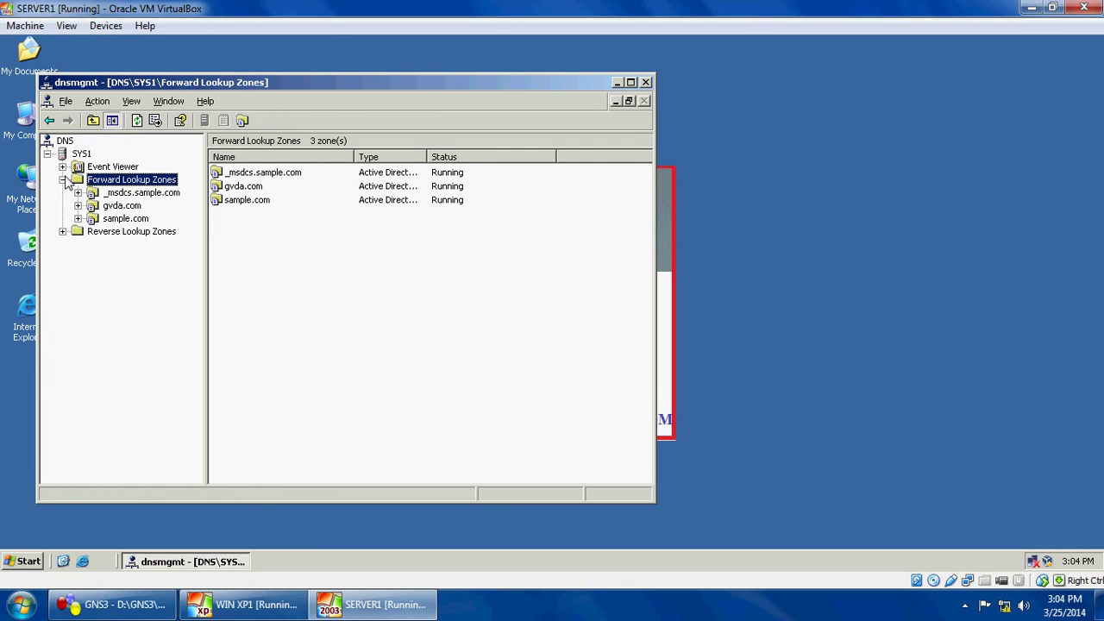
pyautogui.click(118, 207)
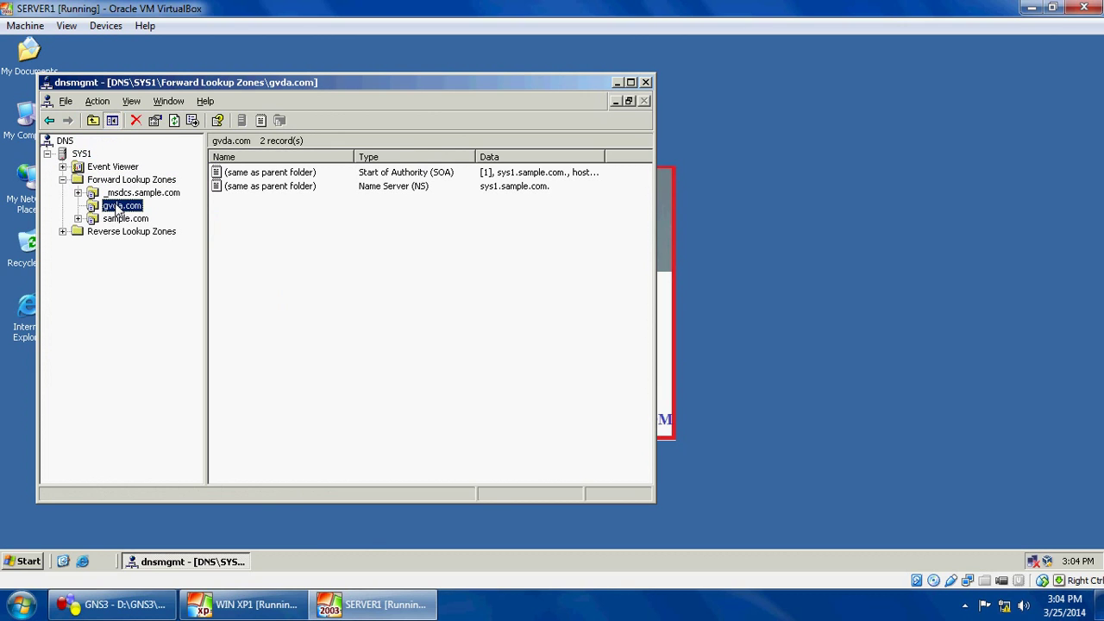
pyautogui.rightClick(118, 208)
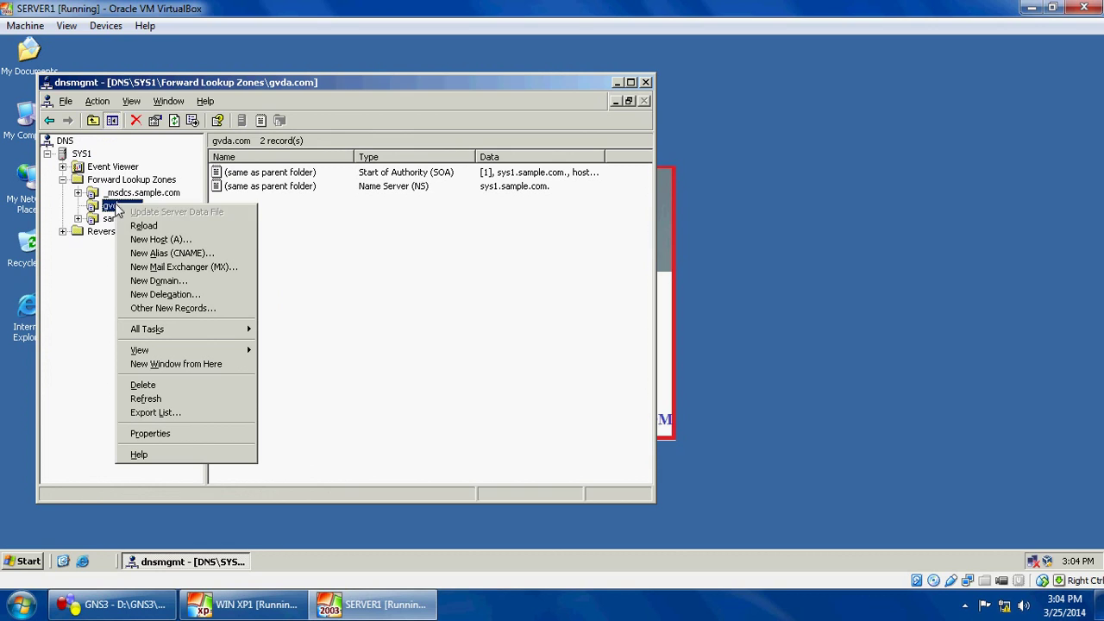
pyautogui.click(149, 240)
pyautogui.write('s')
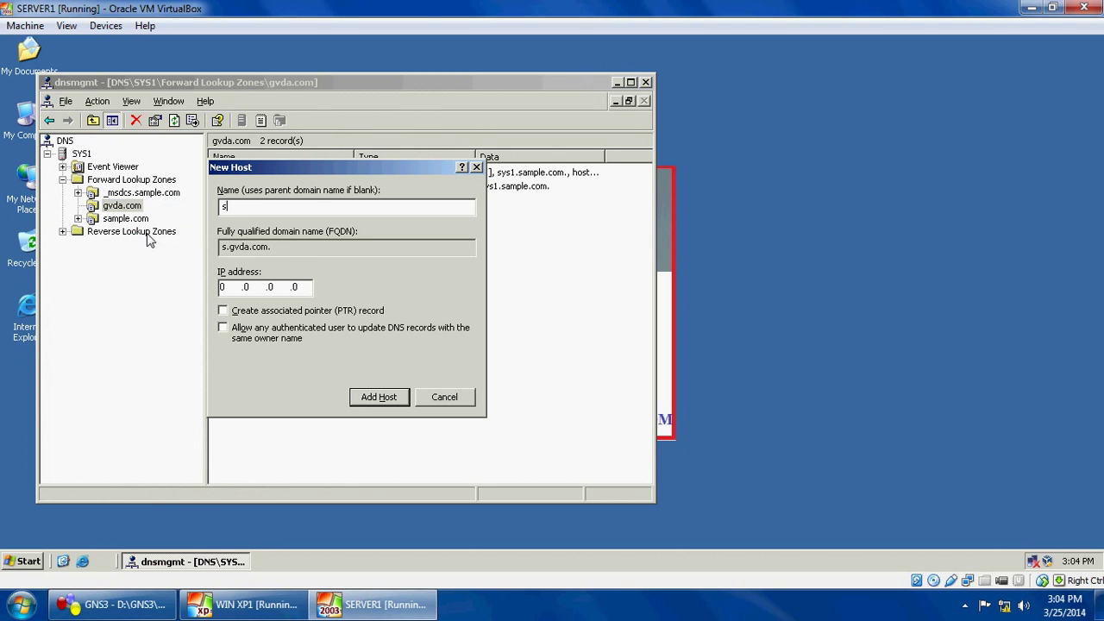
pyautogui.write('ys1')
pyautogui.write('192')
pyautogui.write('16')
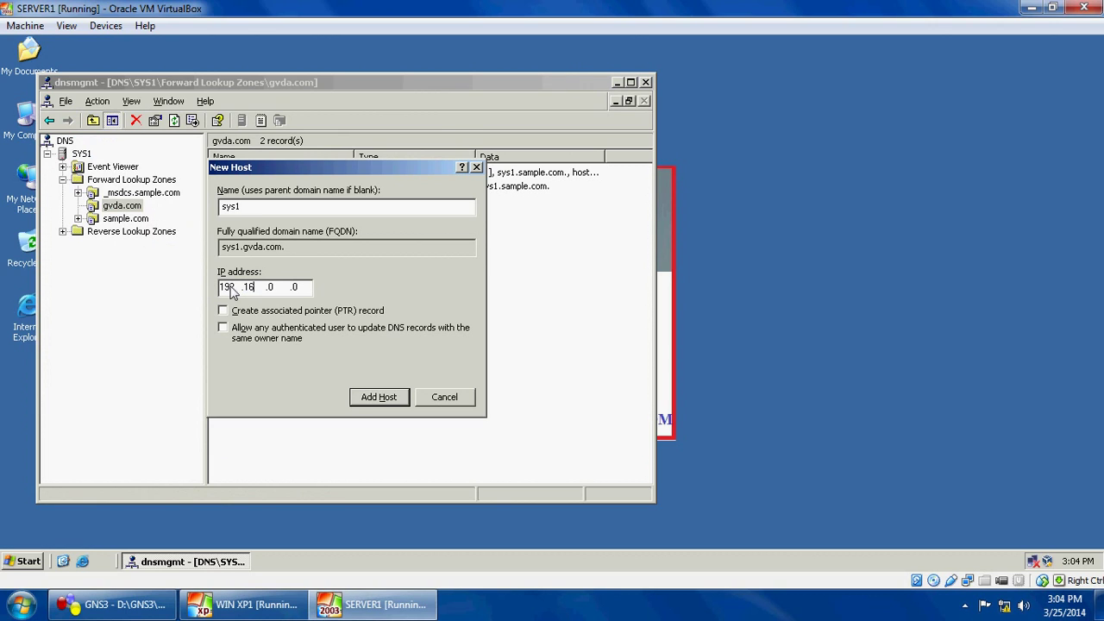
pyautogui.write('81.')
pyautogui.press('BackSpace')
pyautogui.write('1')
pyautogui.click(400, 401)
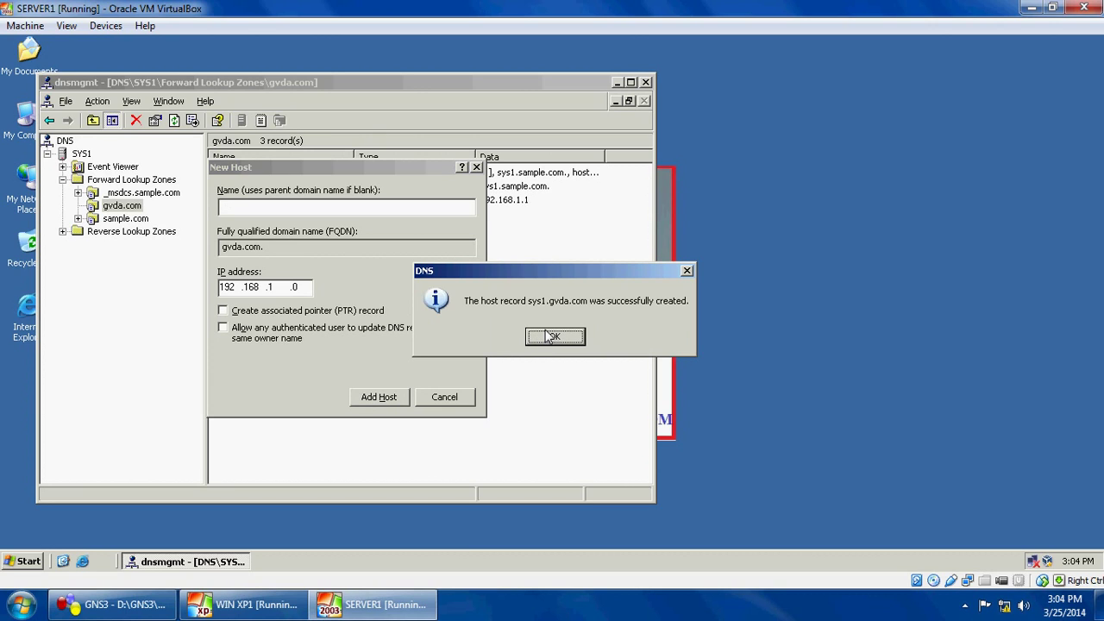
pyautogui.click(552, 337)
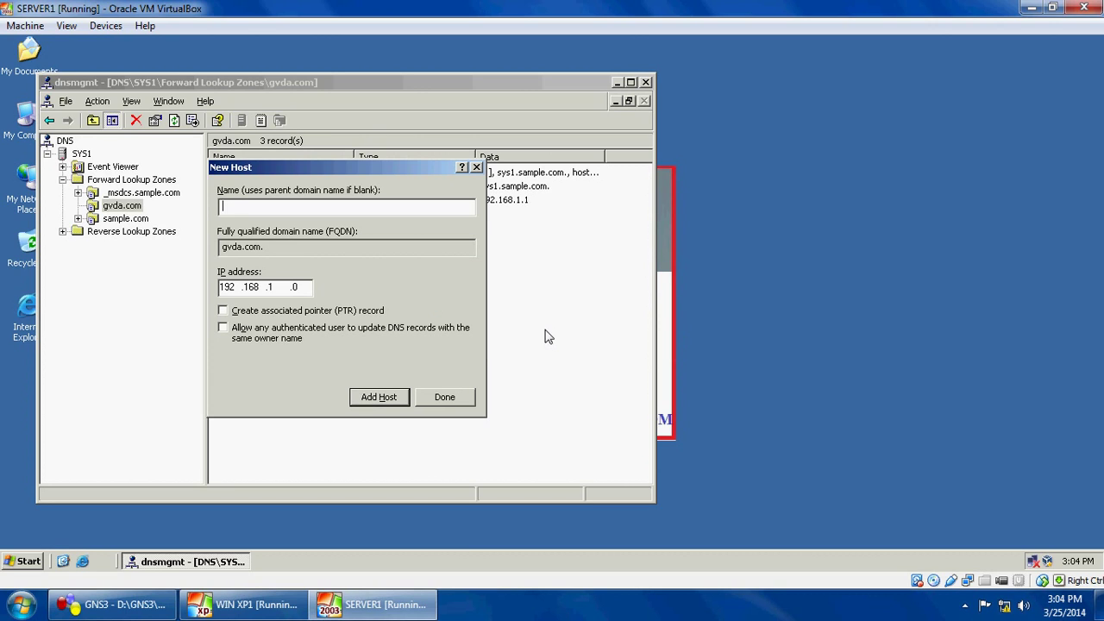
pyautogui.click(442, 398)
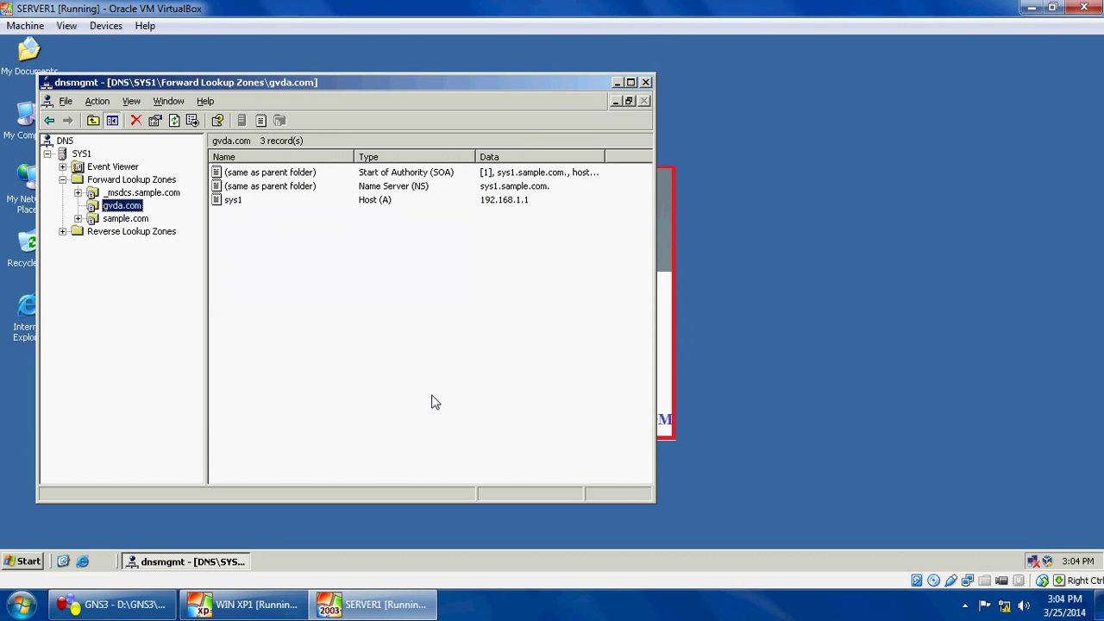
pyautogui.rightClick(108, 209)
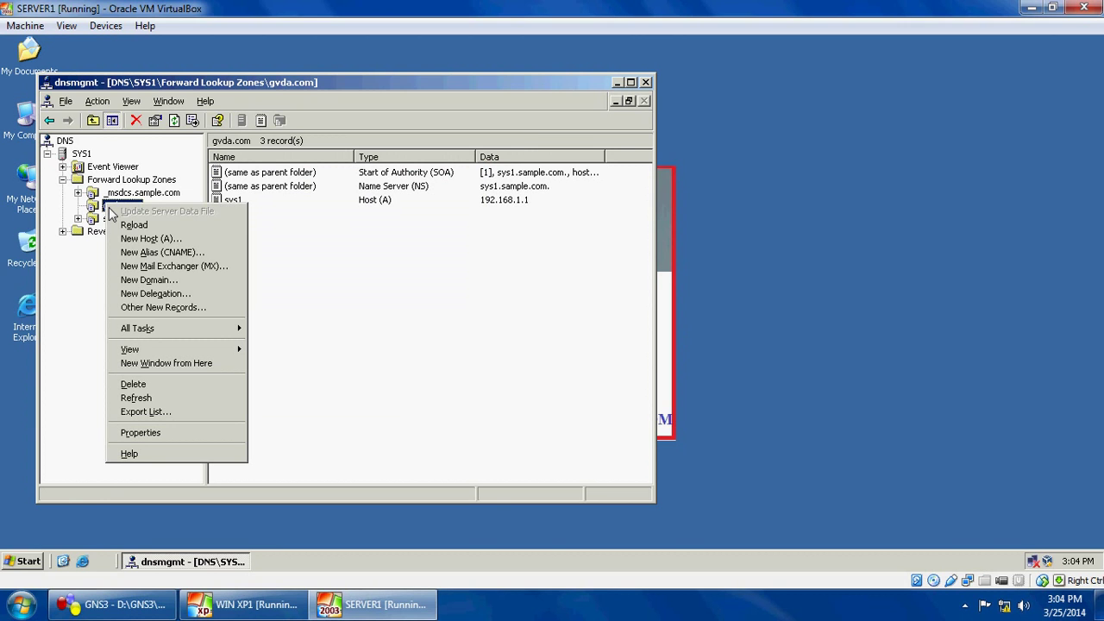
pyautogui.click(136, 241)
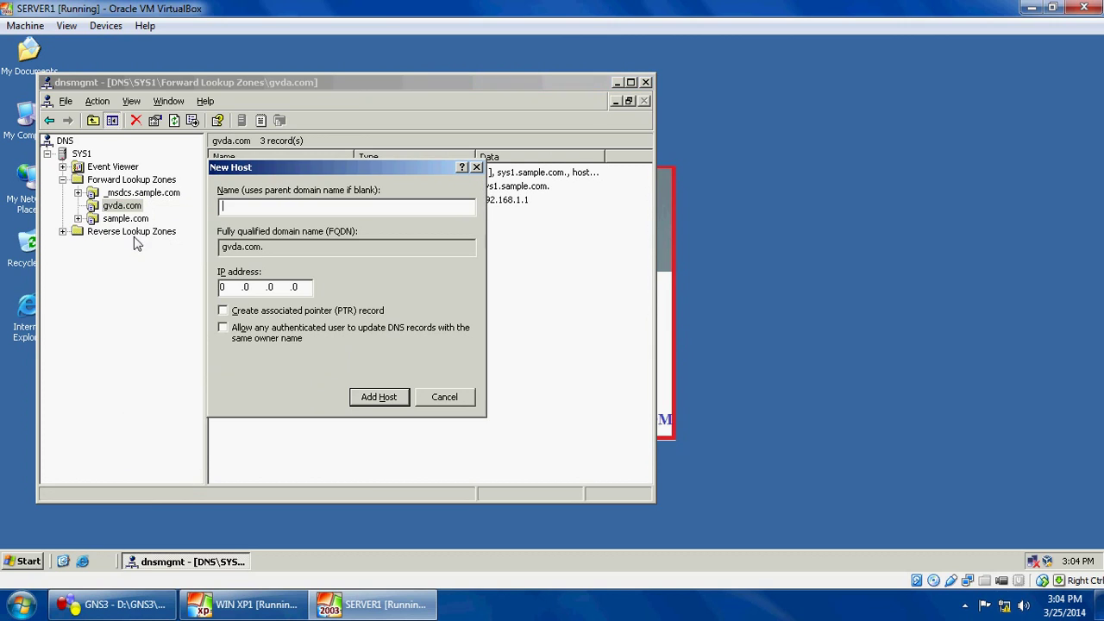
pyautogui.click(445, 399)
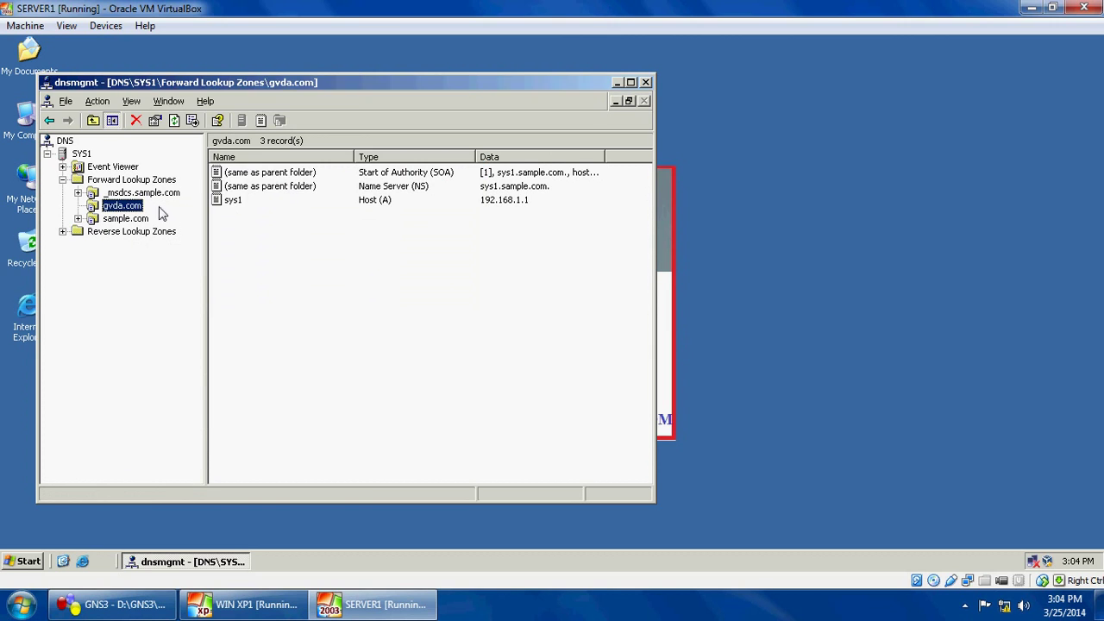
# Start a new alias (CNAME) record in the gvda.com zone and pick sys1 from the sample.com forward lookup zone as its target host.
pyautogui.rightClick(107, 212)
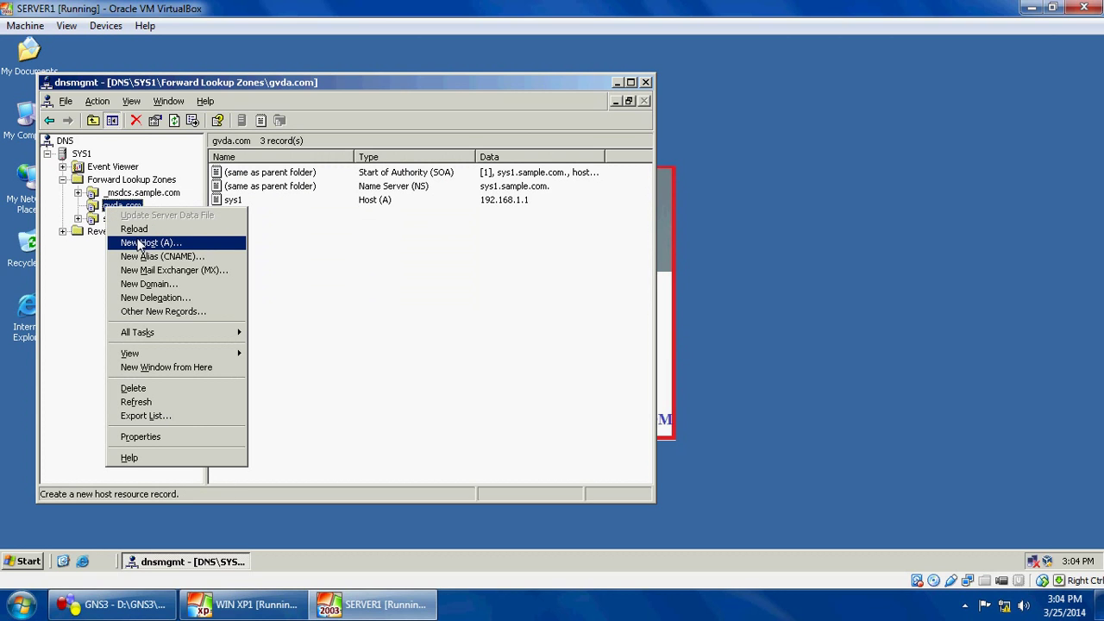
pyautogui.click(146, 256)
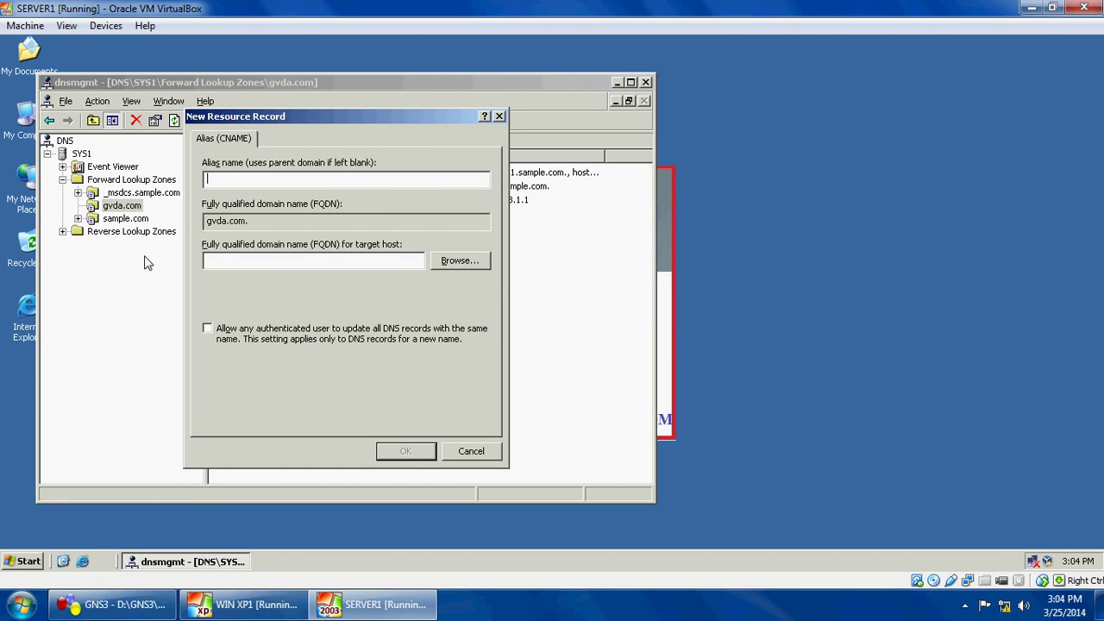
pyautogui.click(460, 262)
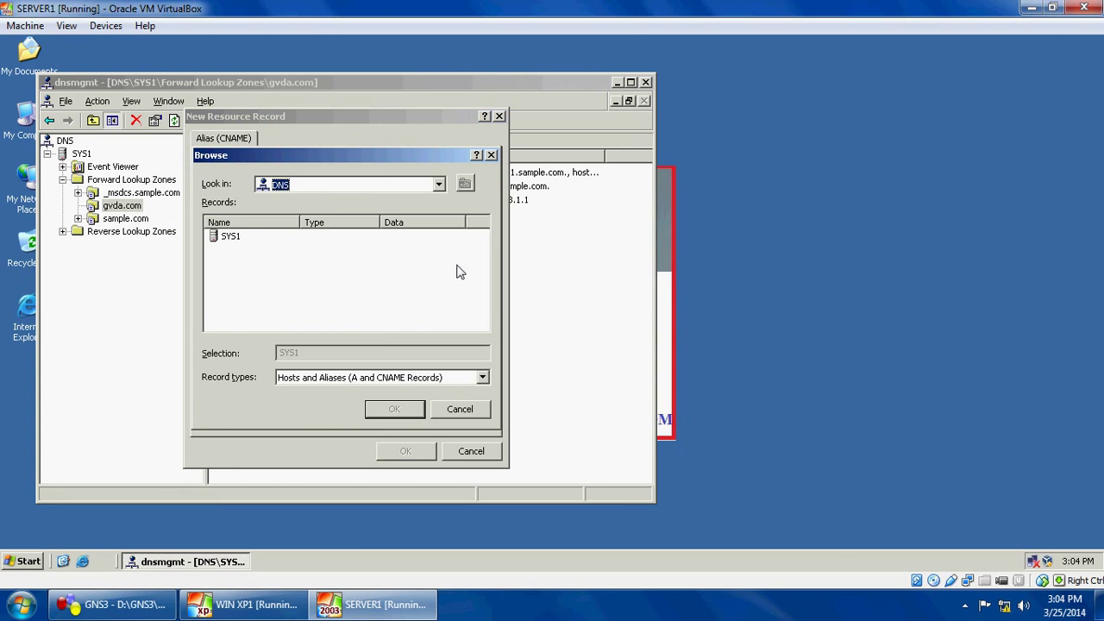
pyautogui.doubleClick(229, 237)
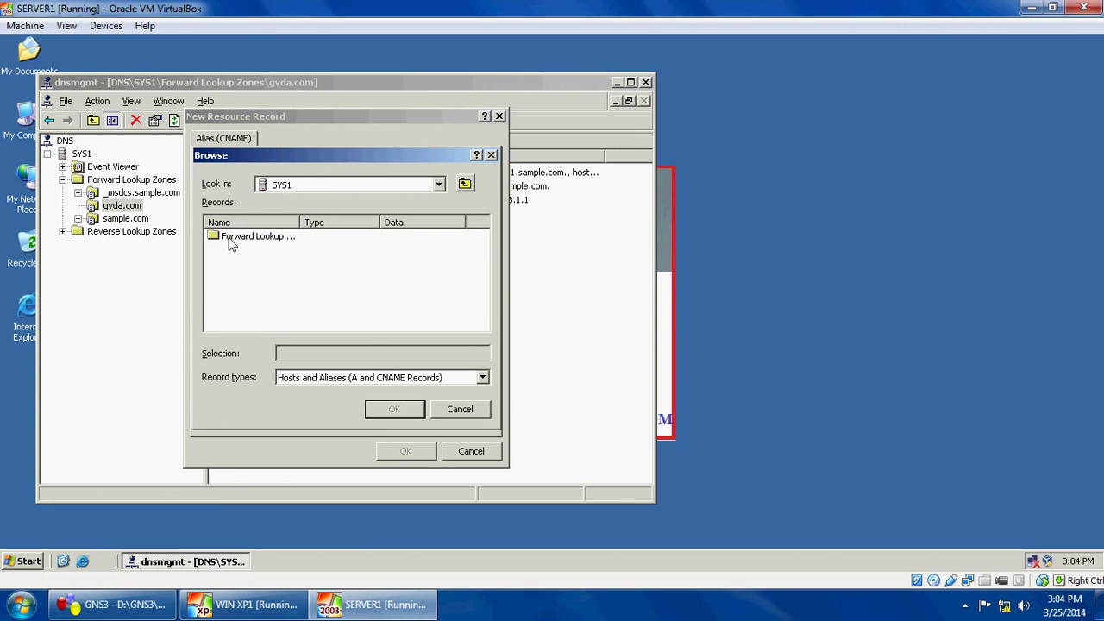
pyautogui.doubleClick(231, 238)
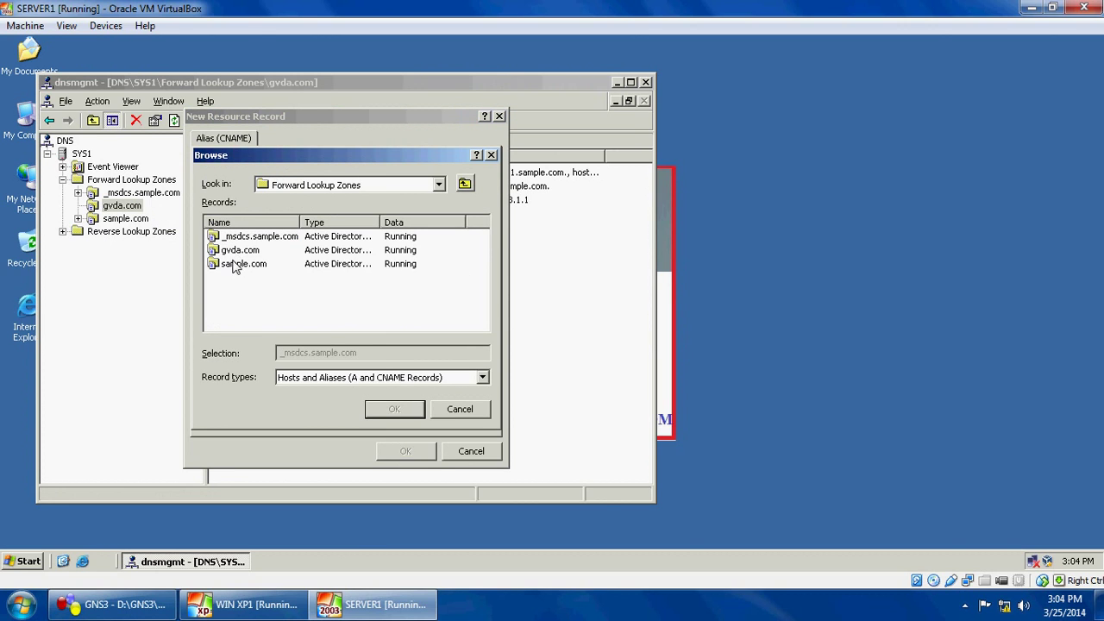
pyautogui.doubleClick(233, 264)
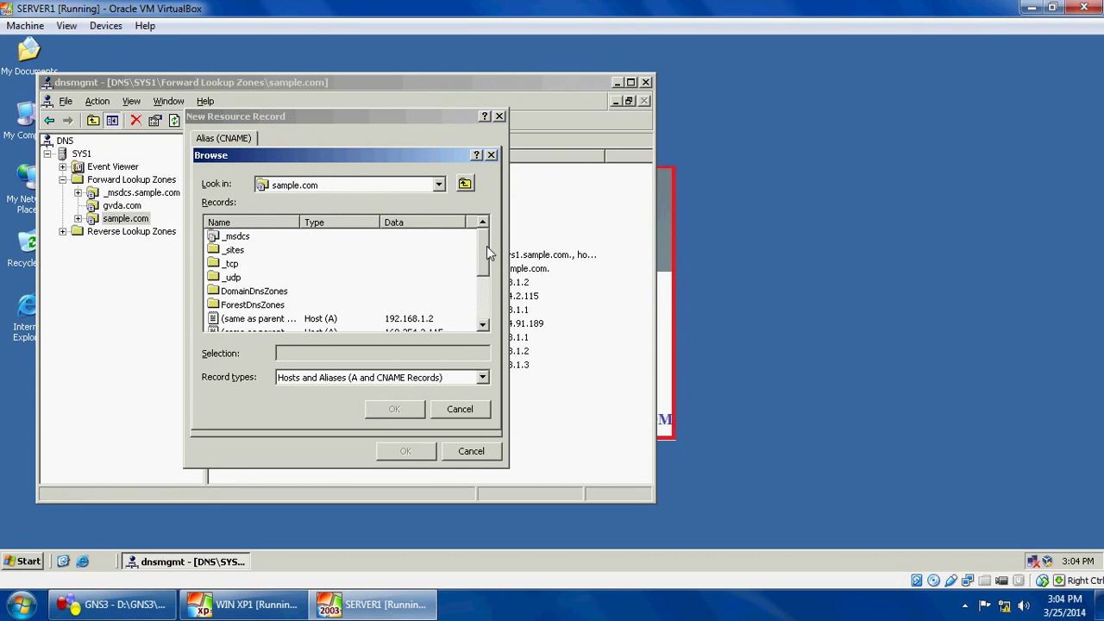
pyautogui.moveTo(483, 250); pyautogui.dragTo(481, 310)
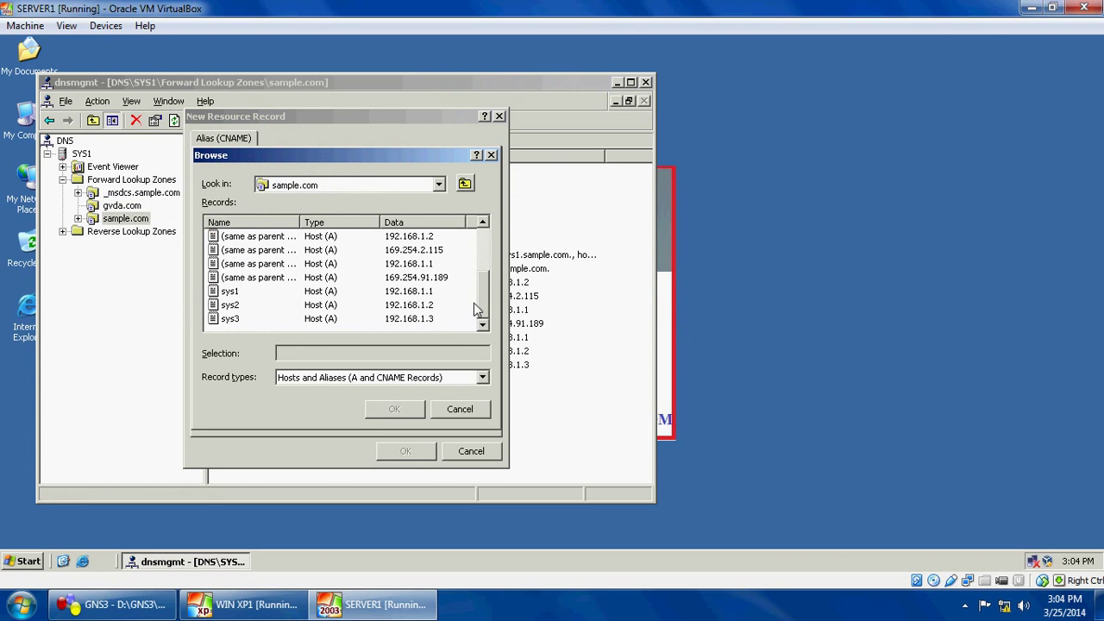
pyautogui.click(238, 294)
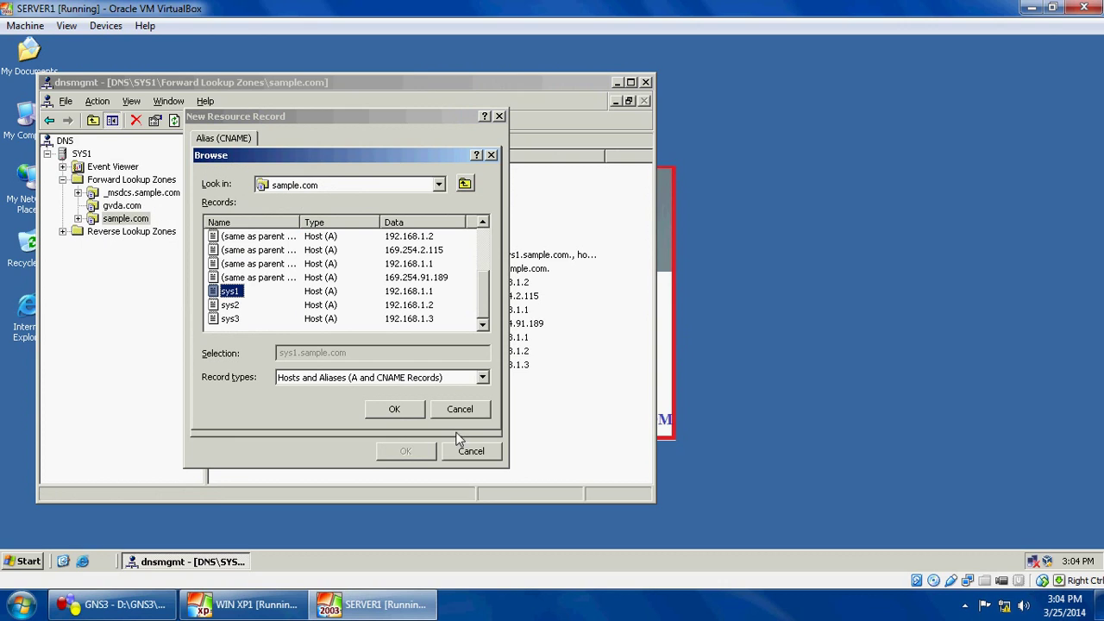
pyautogui.click(396, 410)
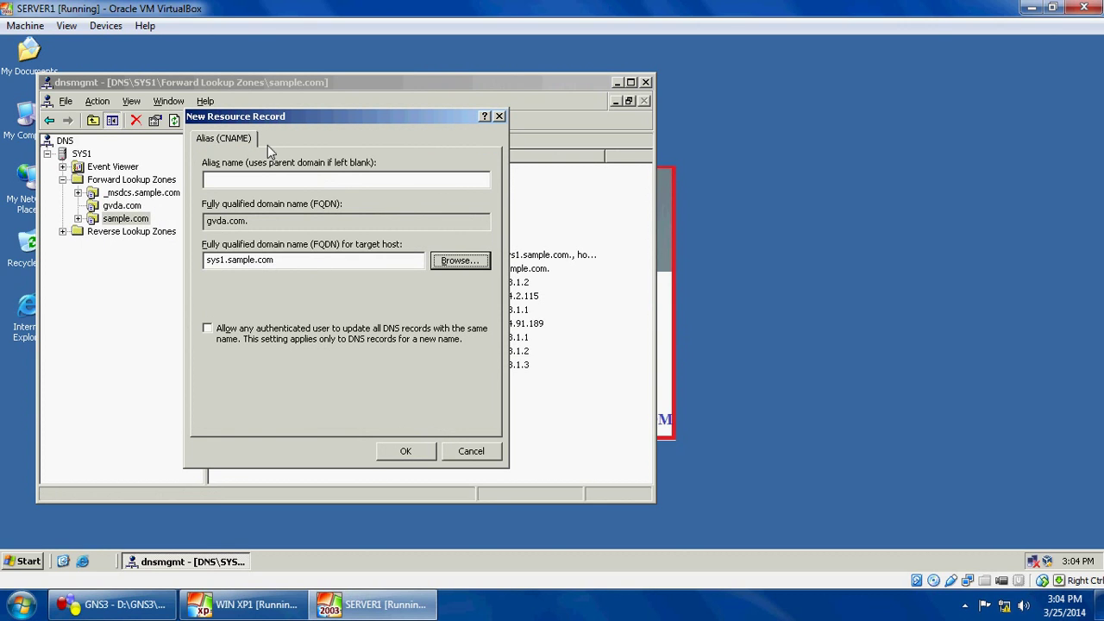
# Name the alias www, create the record, and close the DNS management console.
pyautogui.click(264, 182)
pyautogui.write('www')
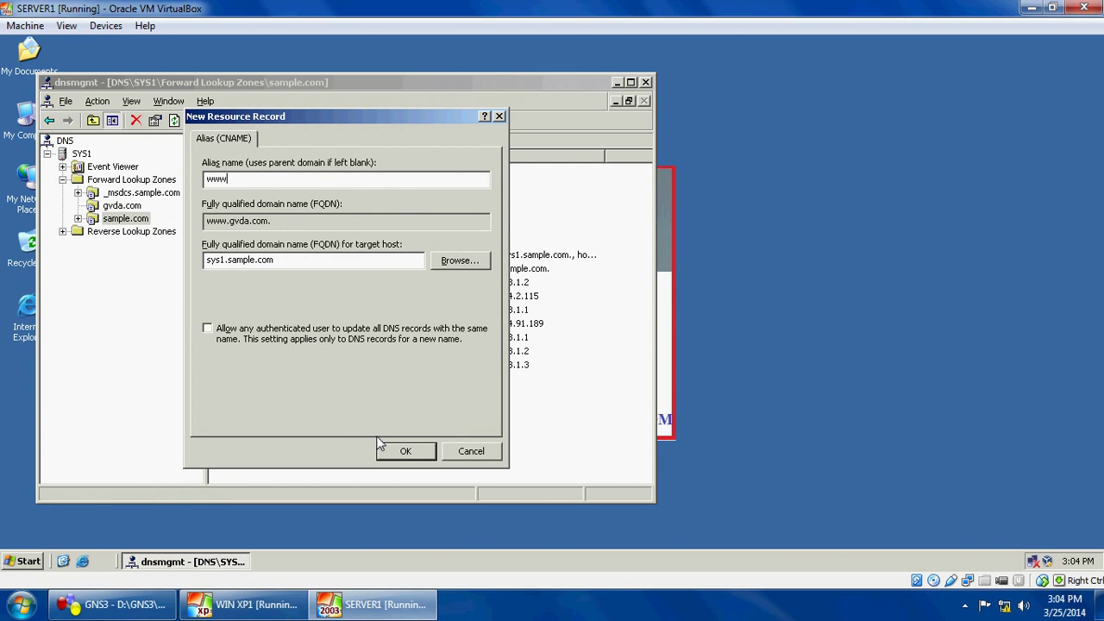
pyautogui.click(401, 455)
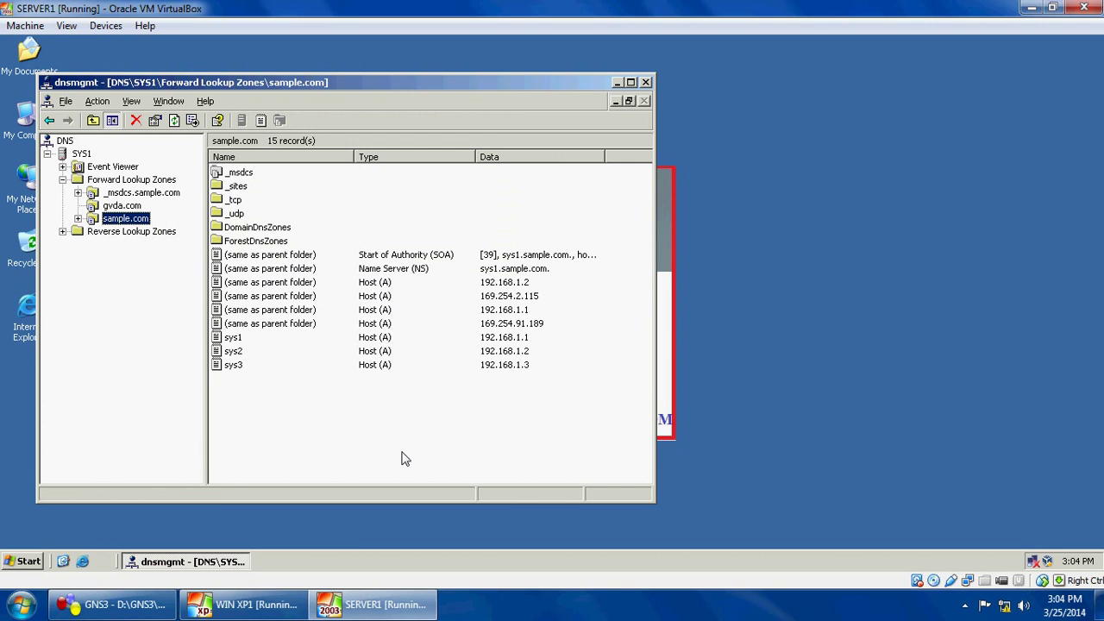
pyautogui.click(645, 83)
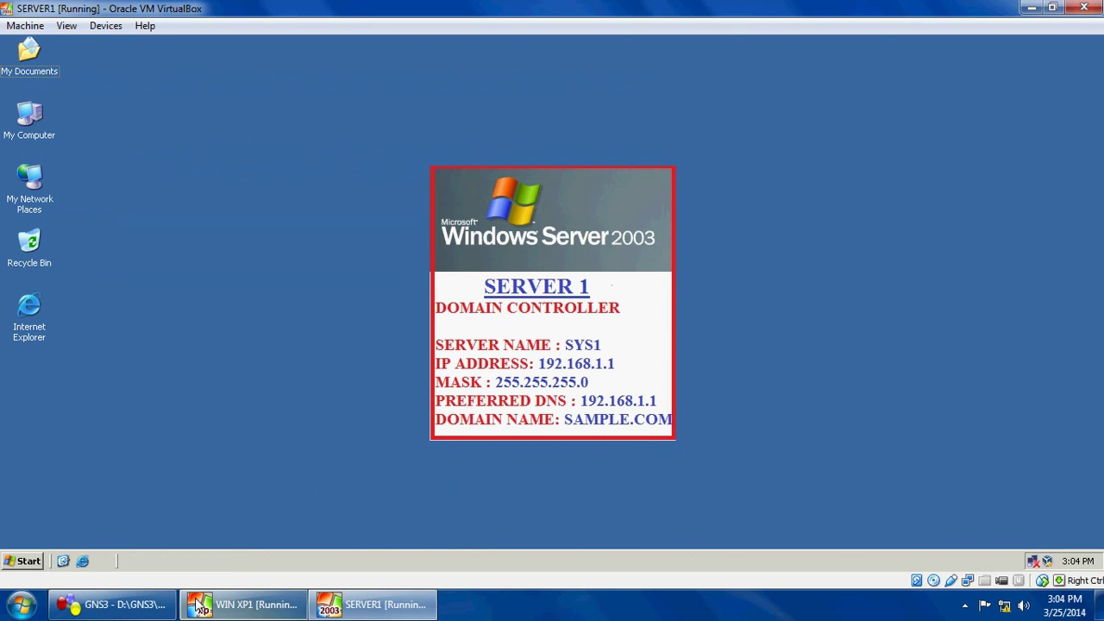
# Check the network topology in GNS3 and switch to the WIN XP1 virtual machine.
pyautogui.click(112, 603)
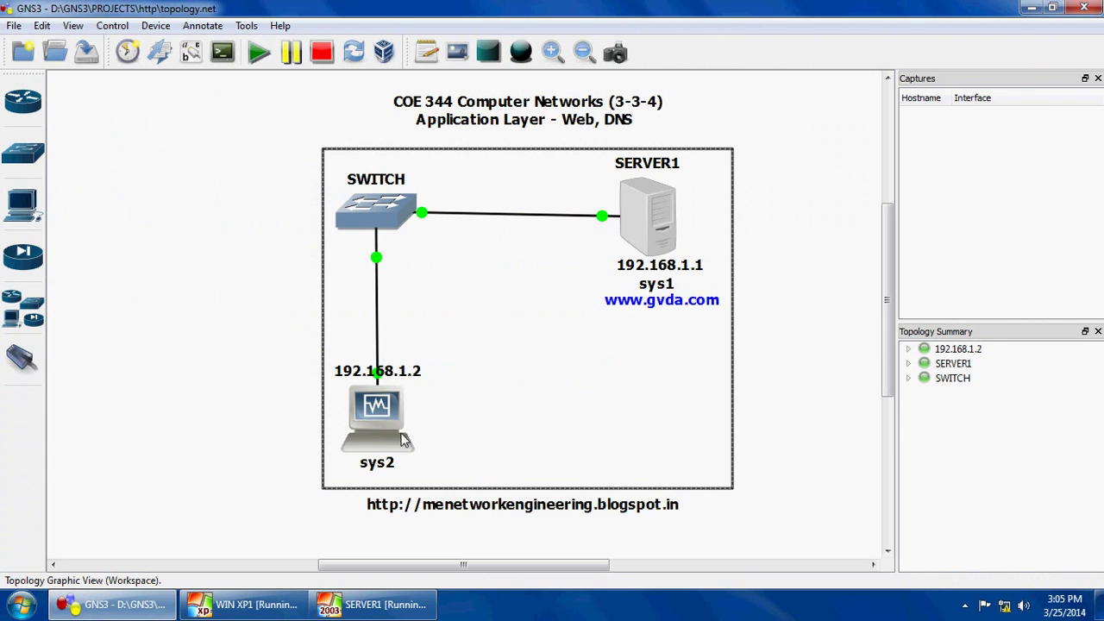
pyautogui.click(263, 597)
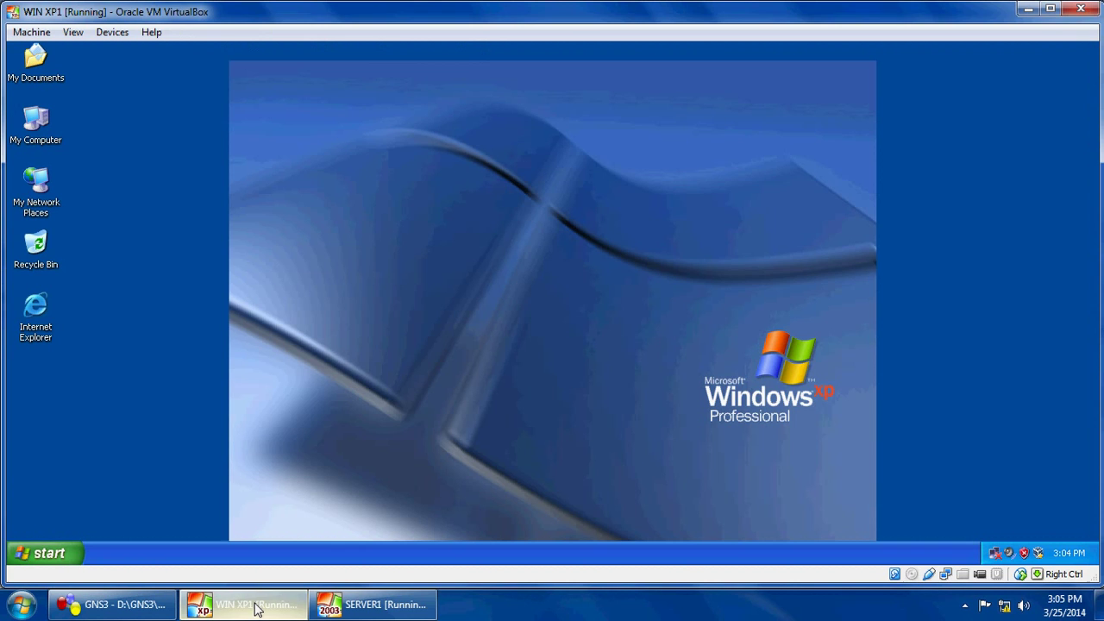
pyautogui.click(45, 550)
pyautogui.click(226, 273)
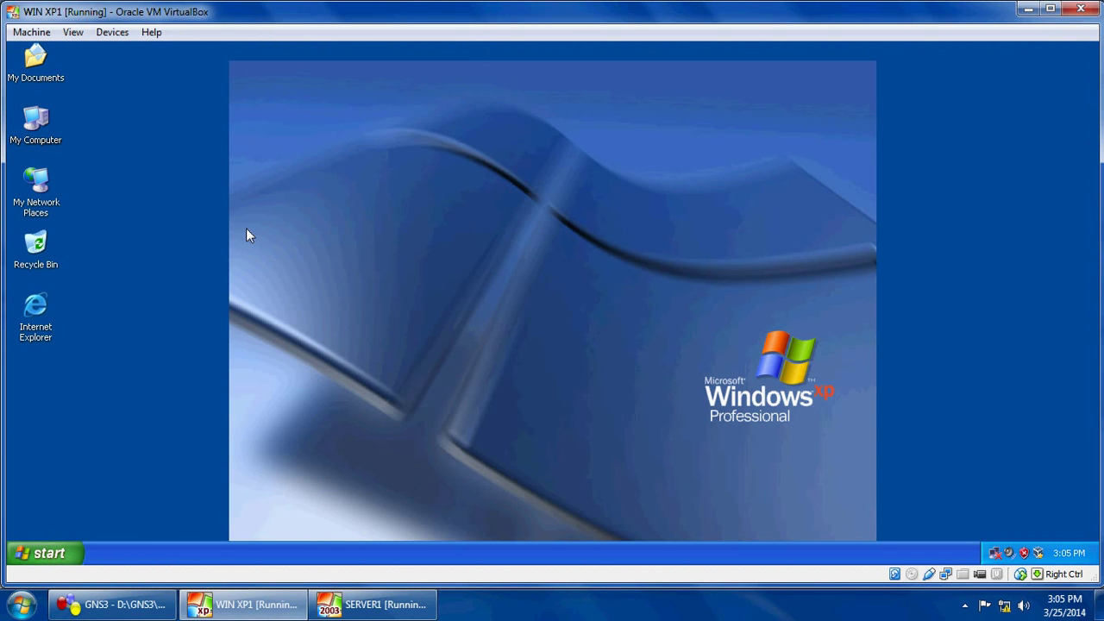
# Open the Internet Protocol (TCP/IP) properties of Local Area Connection 2 on the XP client.
pyautogui.rightClick(45, 213)
pyautogui.click(103, 345)
pyautogui.click(449, 212)
pyautogui.rightClick(449, 212)
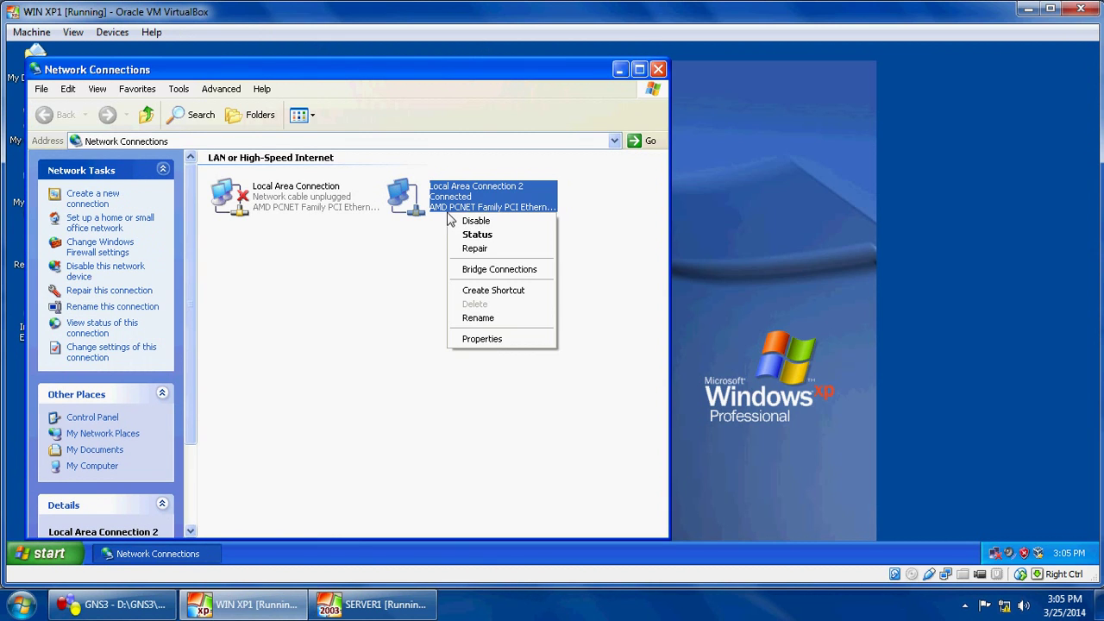
pyautogui.click(488, 339)
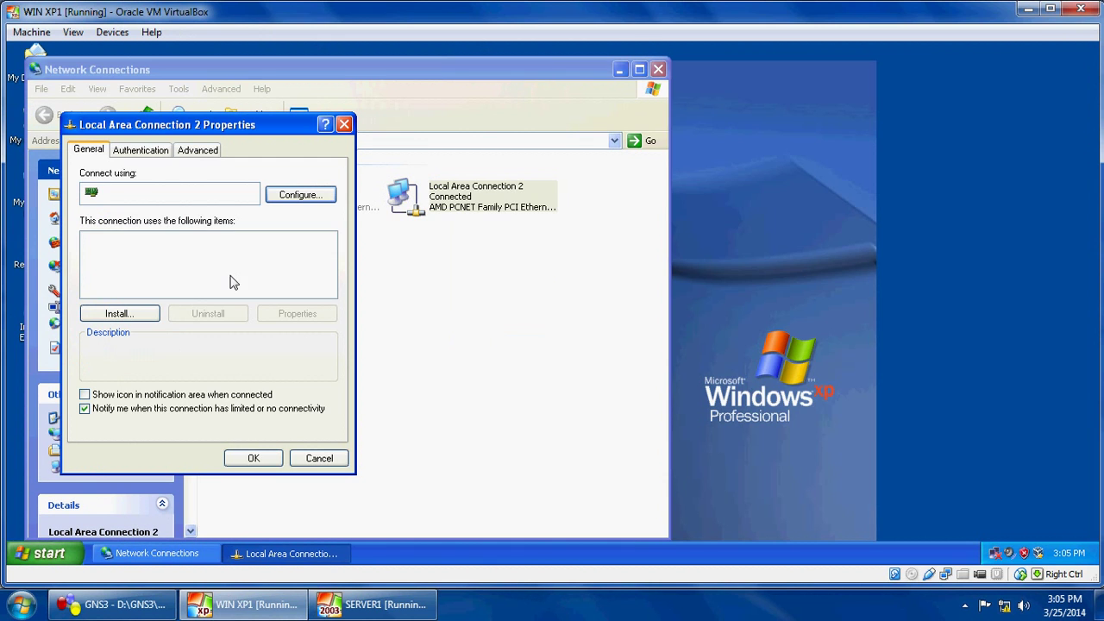
pyautogui.click(185, 281)
pyautogui.click(280, 315)
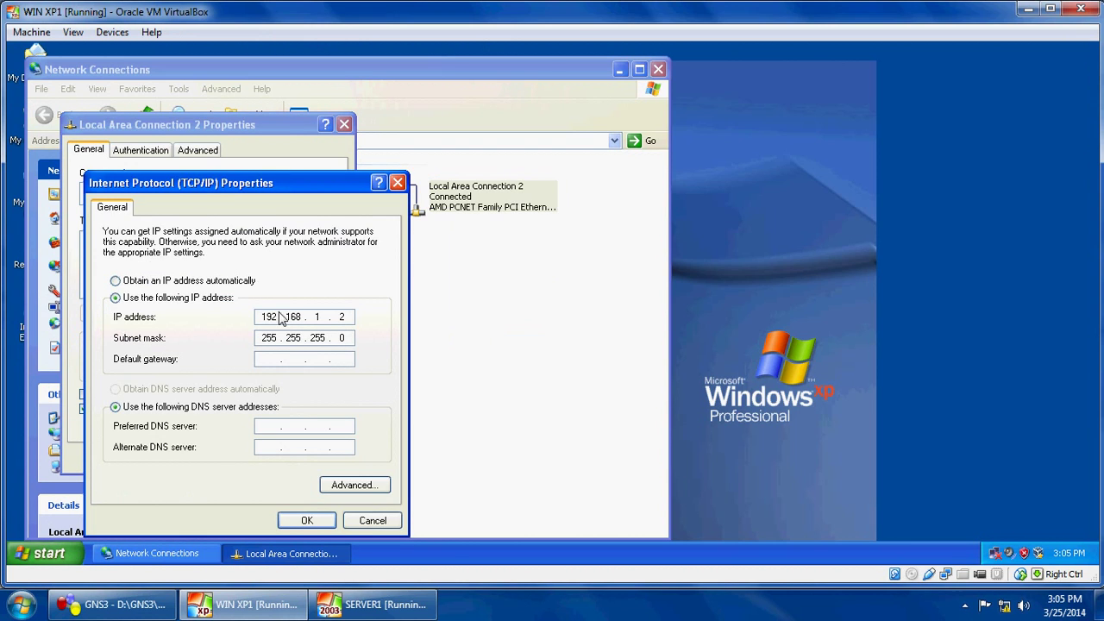
# Set the preferred DNS server to 192.168.1.1, accept the connection's settings, and close Network Connections.
pyautogui.click(267, 426)
pyautogui.write('192168')
pyautogui.write('1.1')
pyautogui.click(309, 521)
pyautogui.click(254, 461)
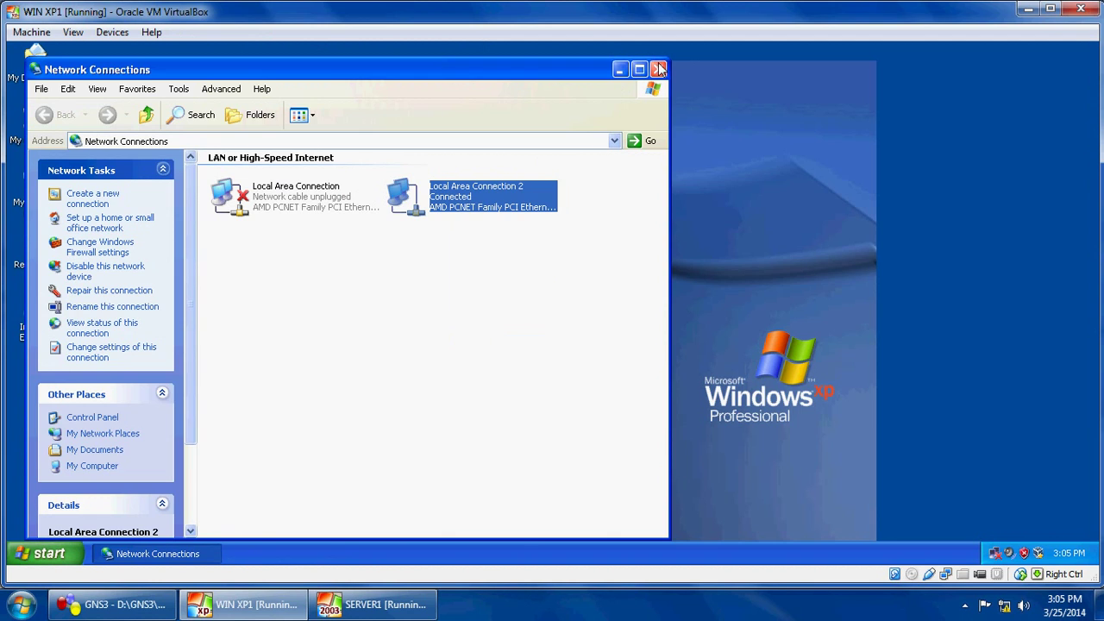
pyautogui.click(658, 68)
pyautogui.press('super+r')
pyautogui.press('Return')
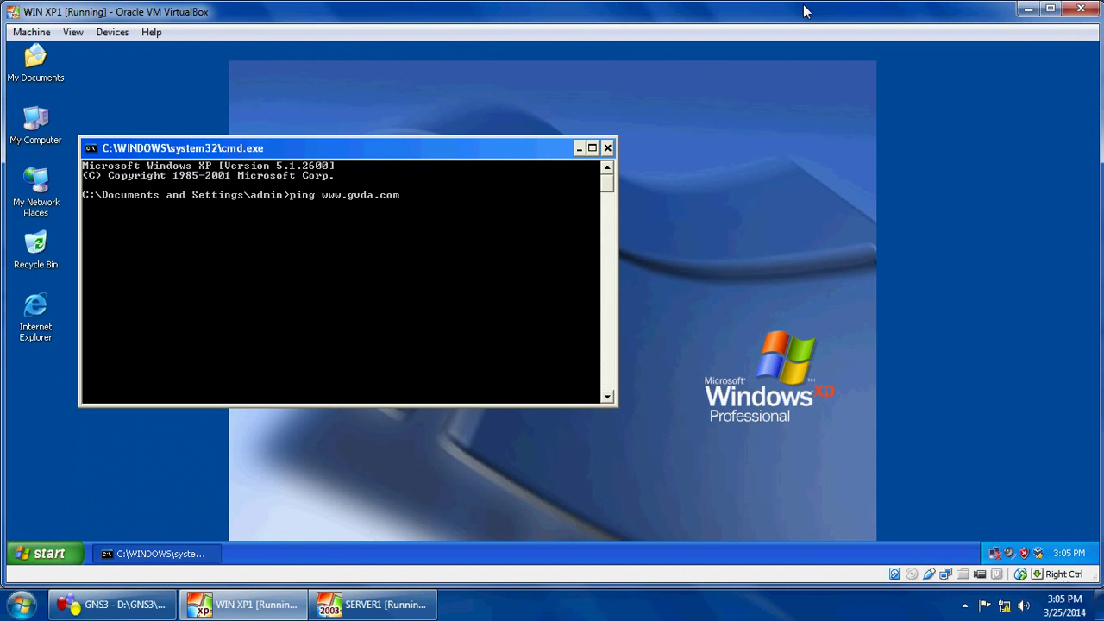
pyautogui.press('Return')
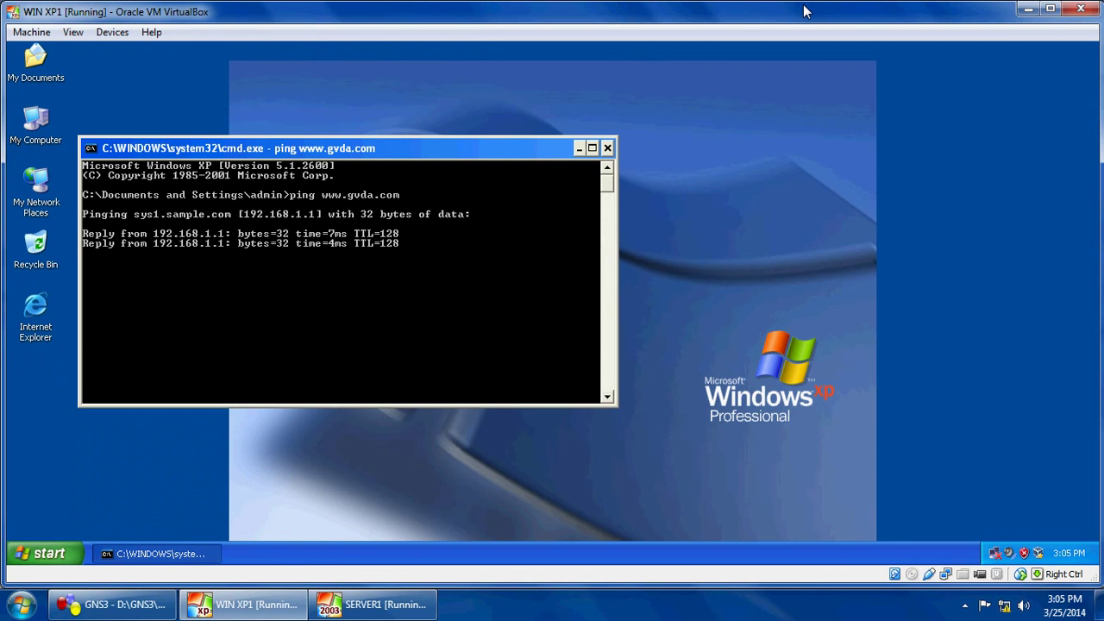
pyautogui.click(607, 148)
pyautogui.doubleClick(43, 318)
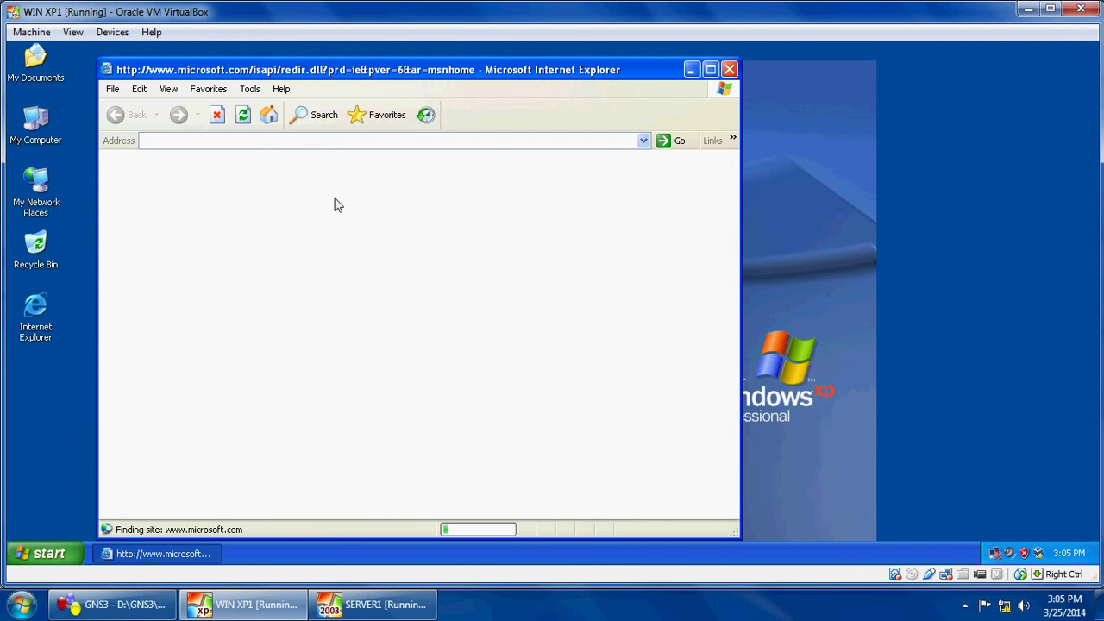
pyautogui.click(320, 143)
pyautogui.write('www.gvda.com')
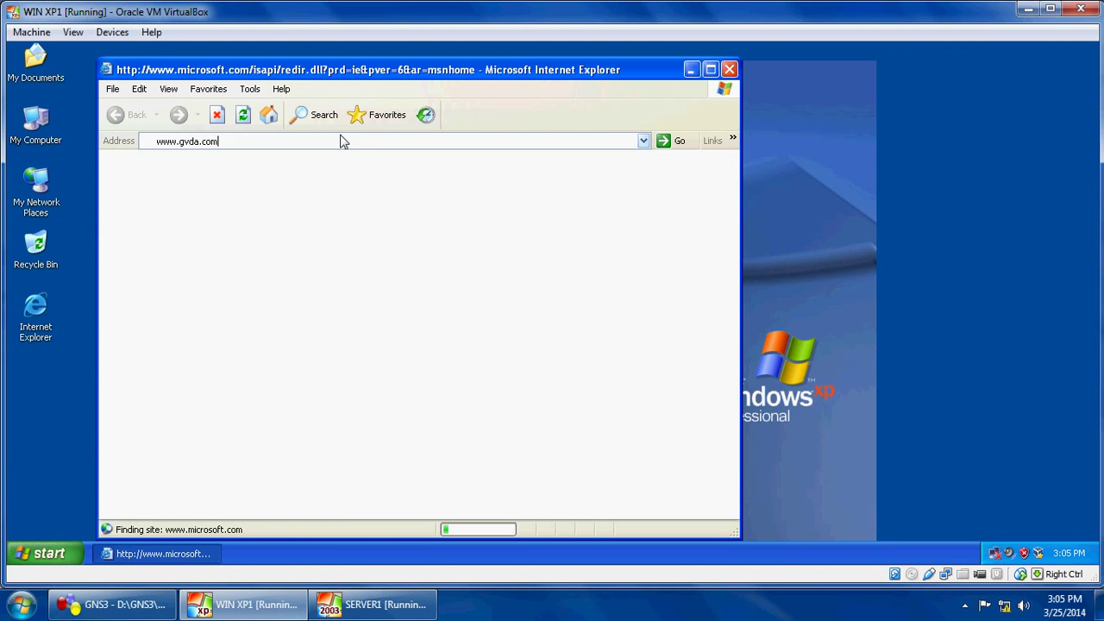
pyautogui.press('Return')
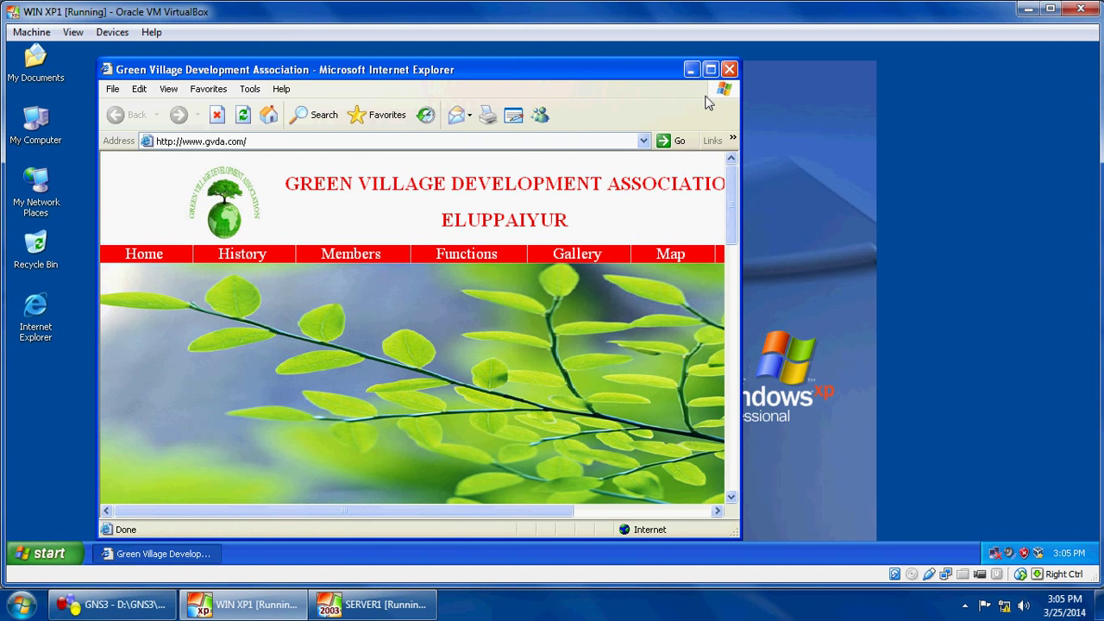
pyautogui.click(710, 69)
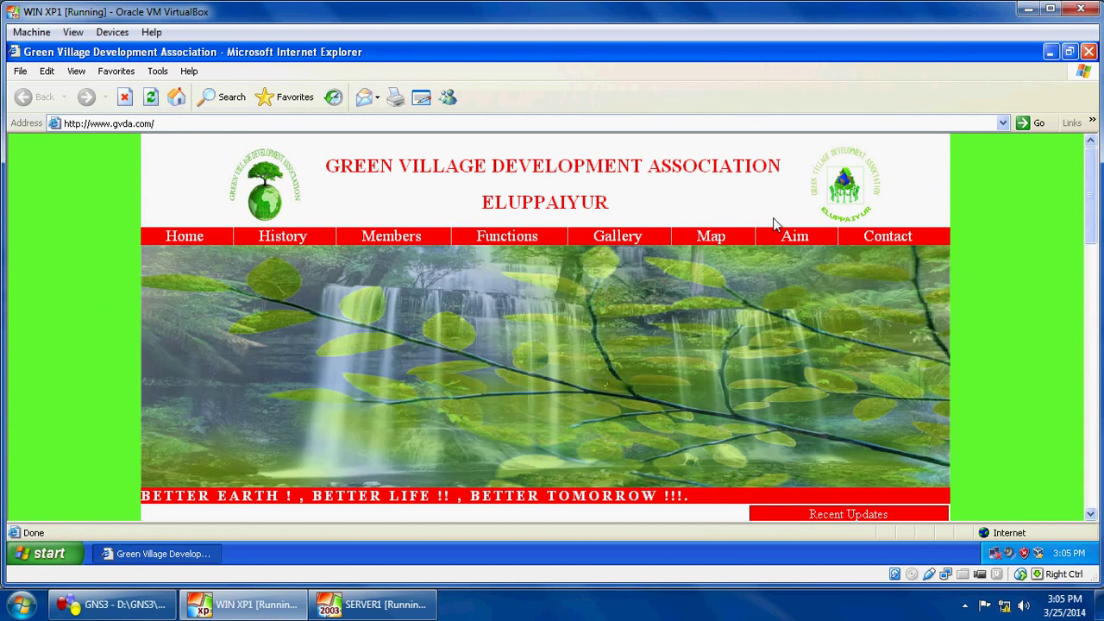
pyautogui.click(1088, 53)
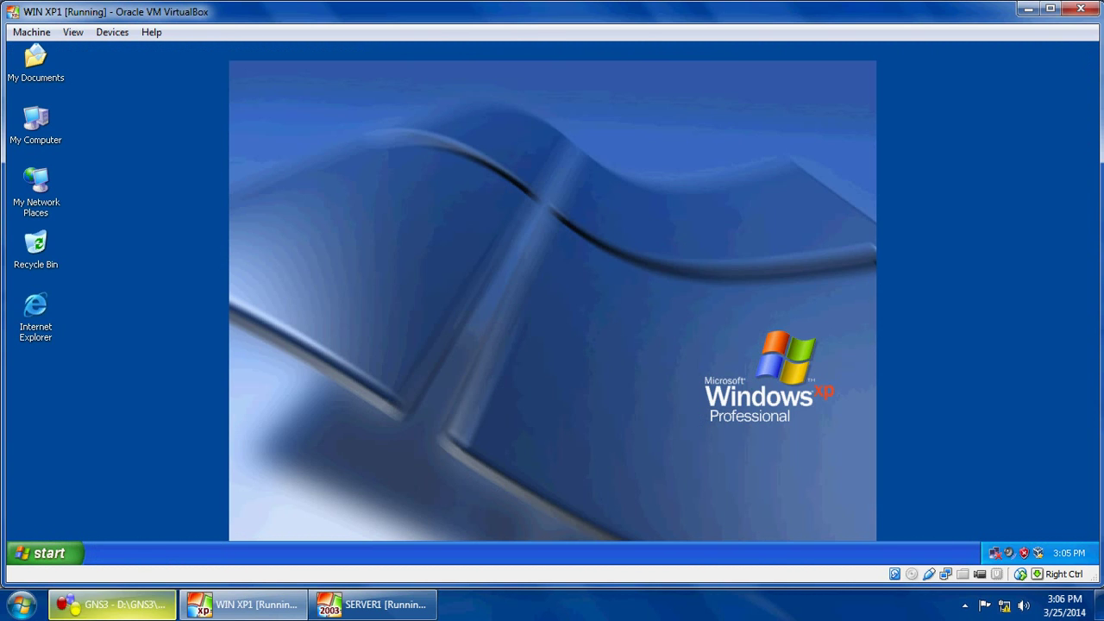